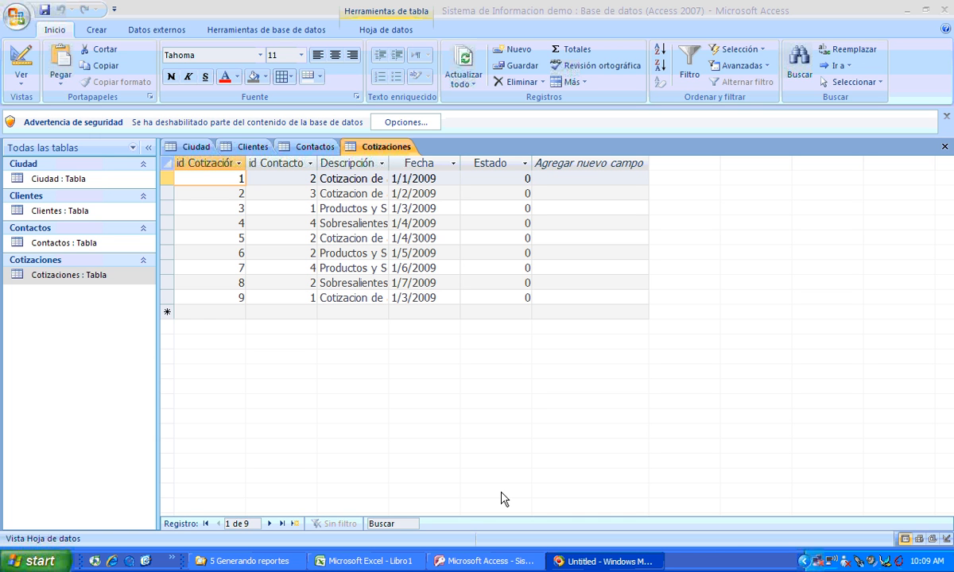
Review the records in the Contactos, Cotizaciones and Ciudad tables of the Access database
{"action": "left_click", "coordinate": [299, 148]}
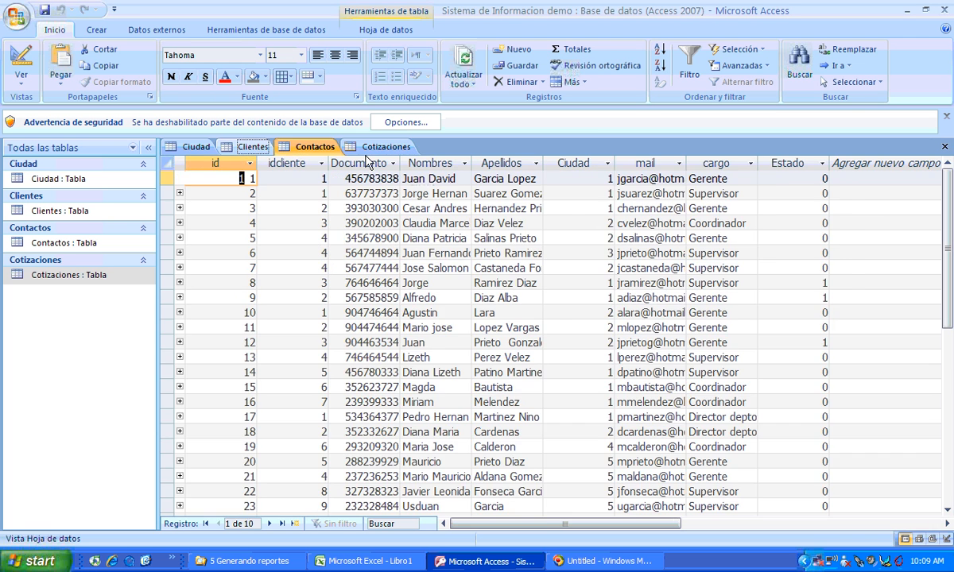
{"action": "left_click", "coordinate": [359, 147]}
{"action": "left_click", "coordinate": [178, 147]}
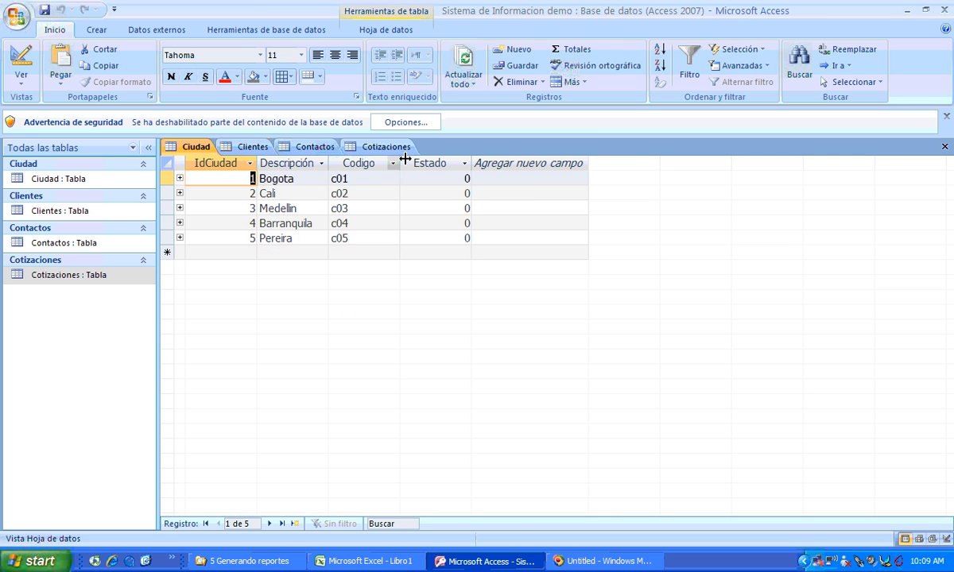
{"action": "left_click", "coordinate": [375, 146]}
{"action": "left_click", "coordinate": [312, 149]}
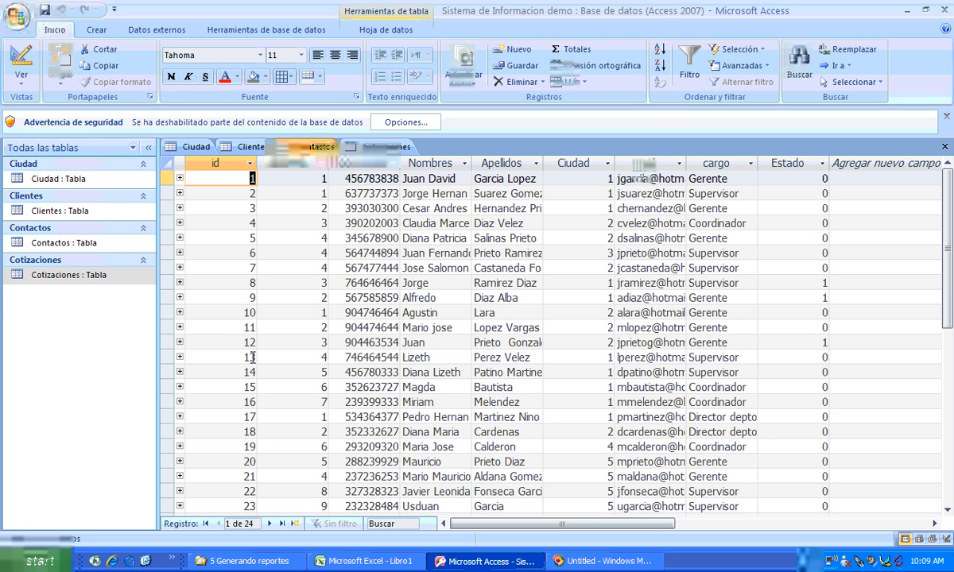
Switch to the blank Excel workbook and enter the company heading "Abc ltda" in cell A1
{"action": "left_click", "coordinate": [360, 563]}
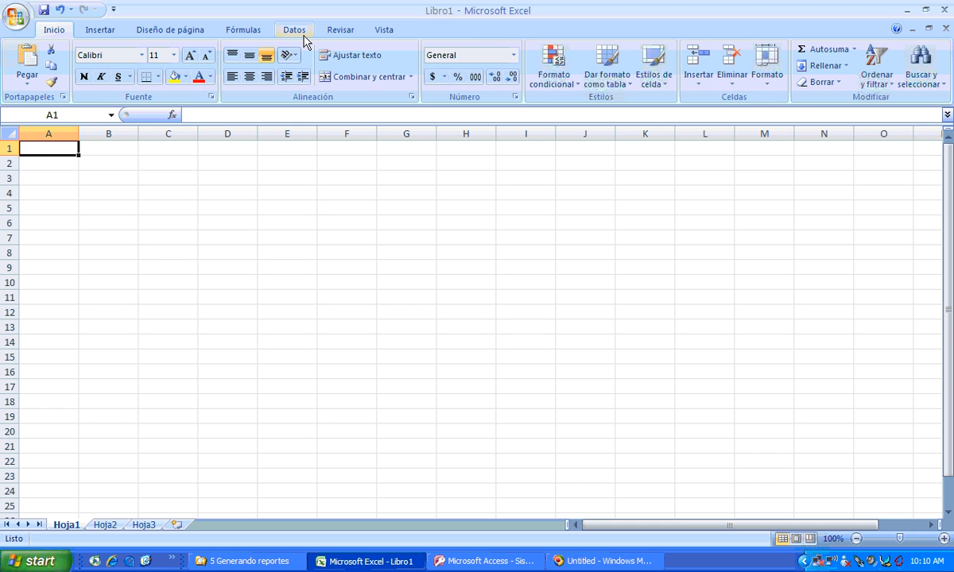
{"action": "type", "text": "Abc ltd"}
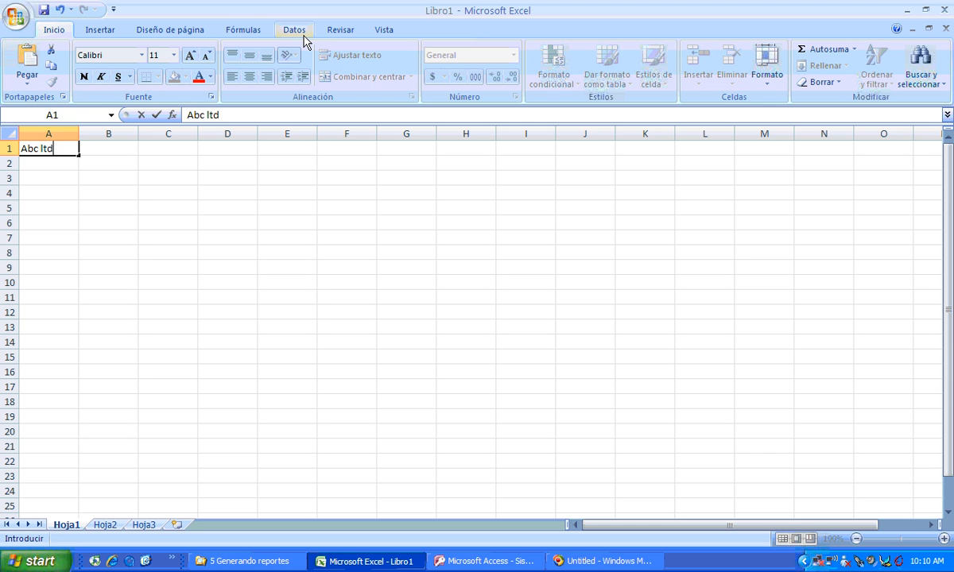
{"action": "type", "text": "a"}
{"action": "key", "text": "Return"}
Enter the report title "No de cotizaciones por contacto clasificado por cliente" in cell A2
{"action": "type", "text": "No de "}
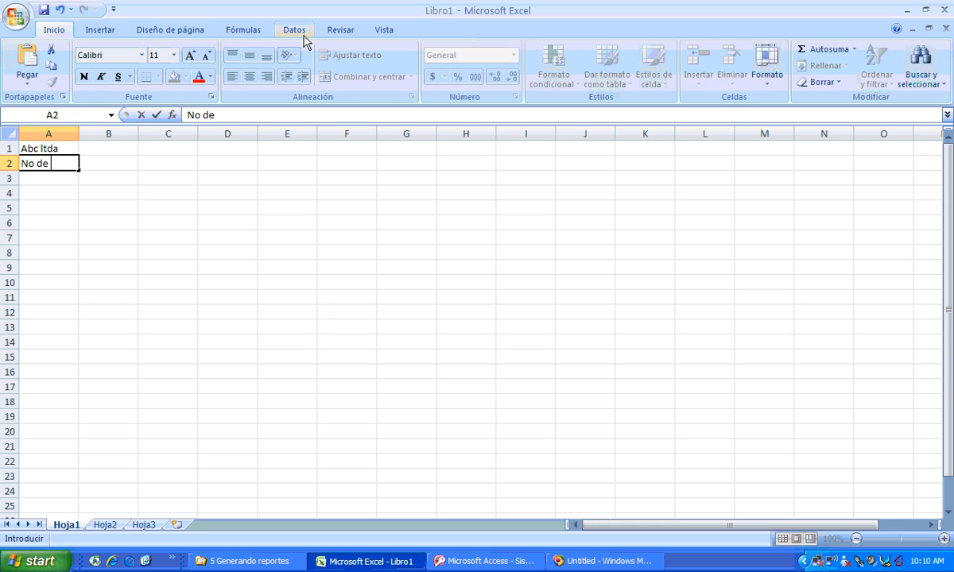
{"action": "type", "text": "cotizaci"}
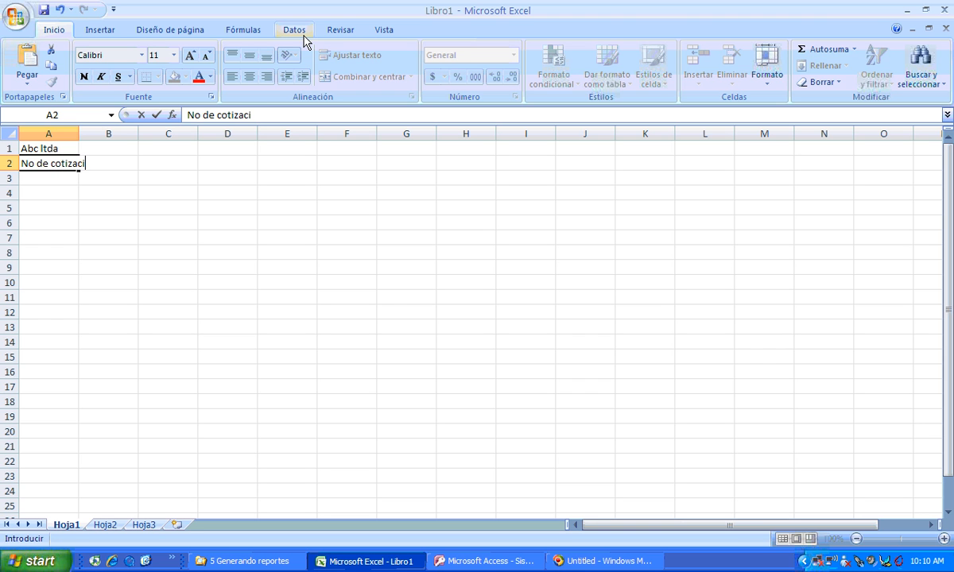
{"action": "type", "text": "ones por co"}
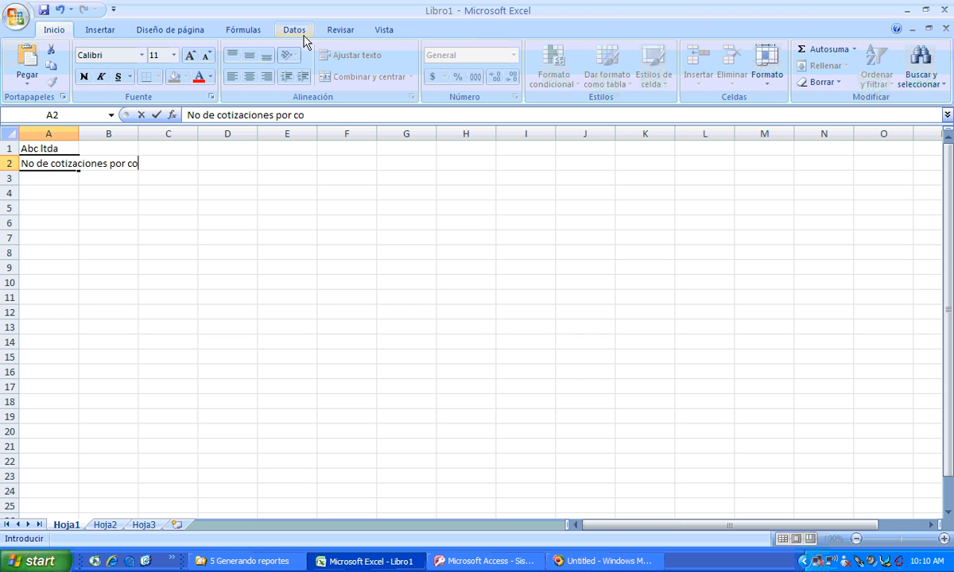
{"action": "type", "text": "ntacto cla"}
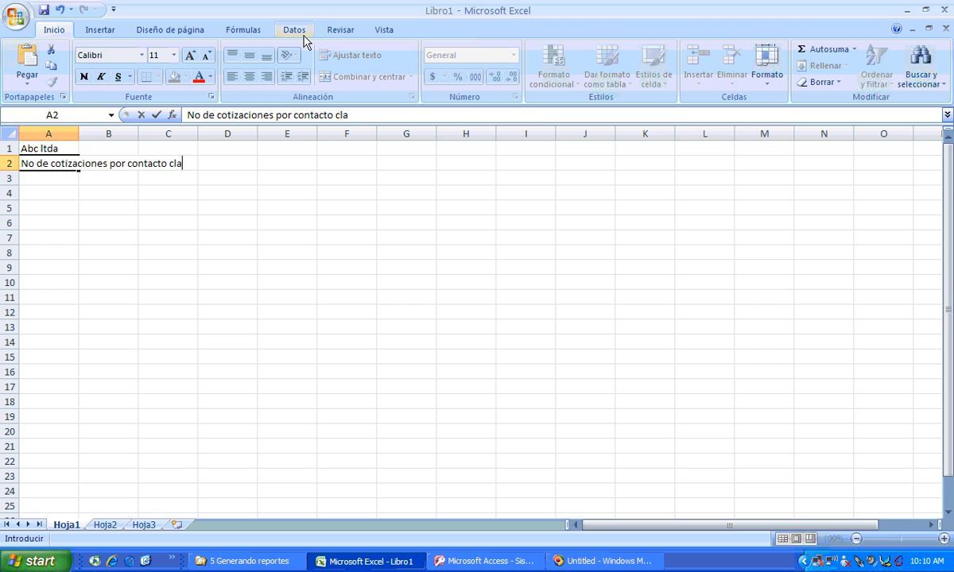
{"action": "type", "text": "sificado "}
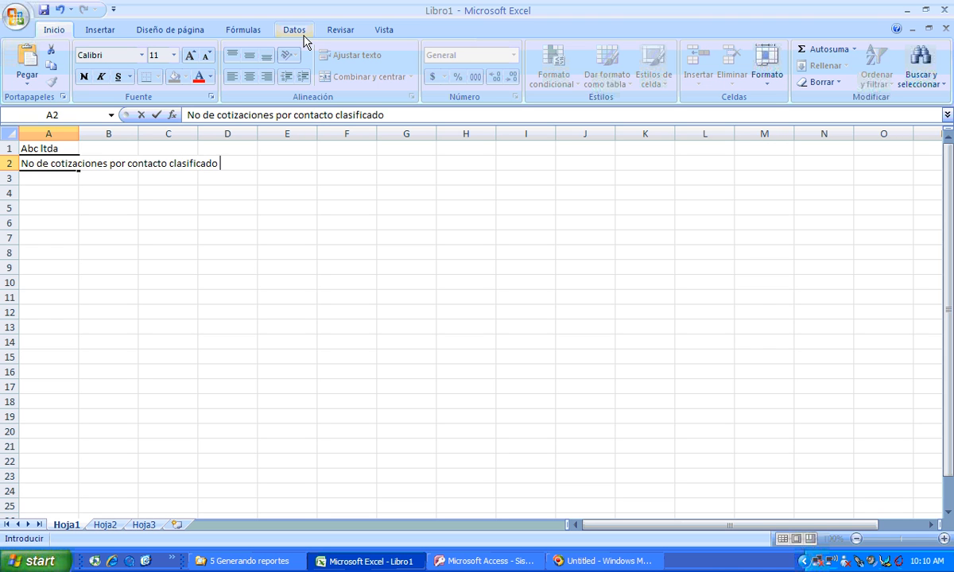
{"action": "type", "text": "por cliente"}
{"action": "key", "text": "Return"}
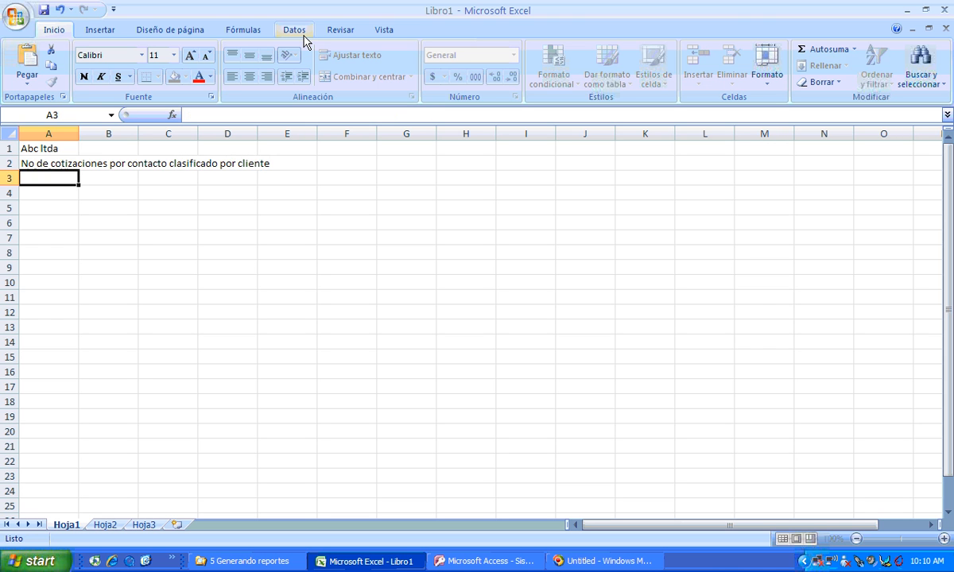
Start a Microsoft Query data import at cell A4 with MS Access Database as the data source
{"action": "left_click", "coordinate": [54, 194]}
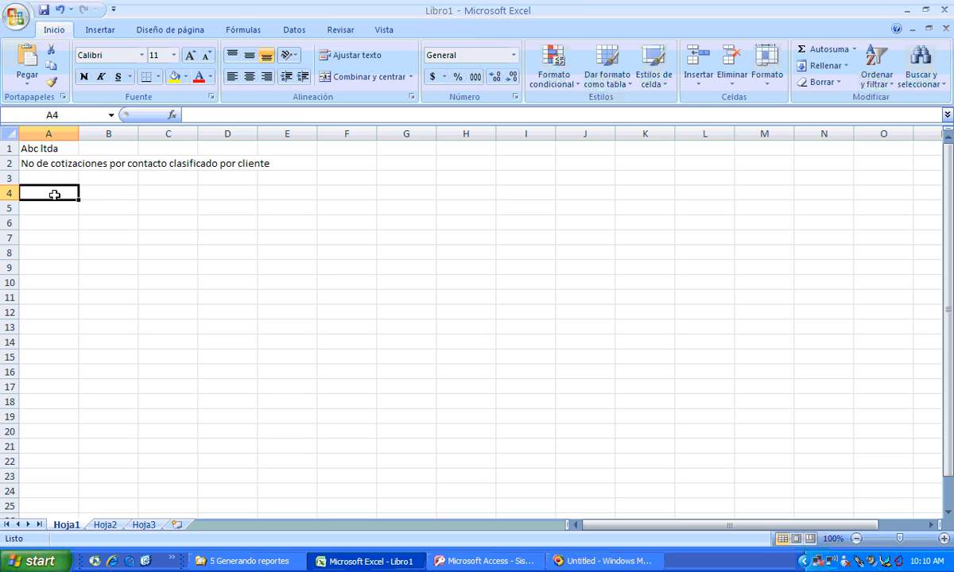
{"action": "left_click", "coordinate": [294, 31]}
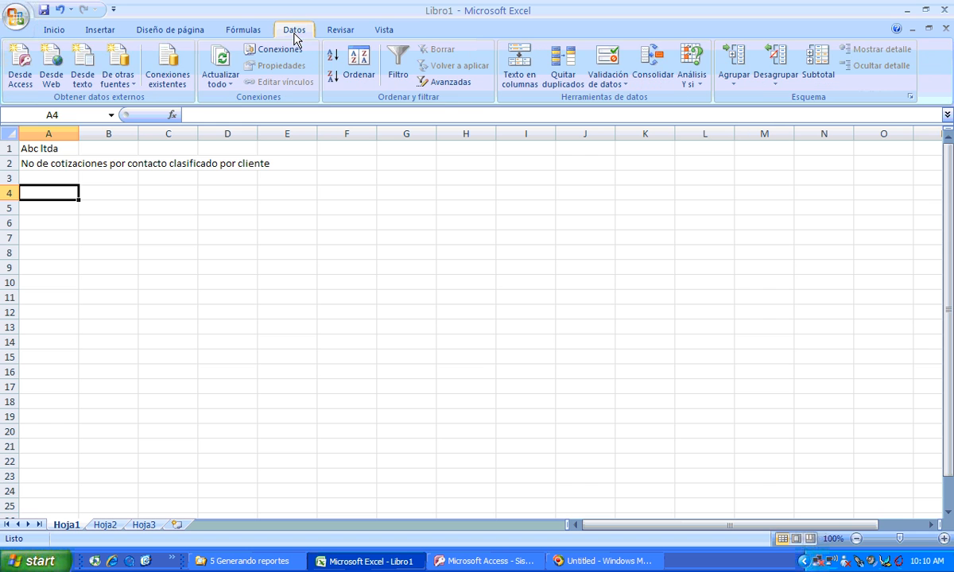
{"action": "left_click", "coordinate": [131, 86]}
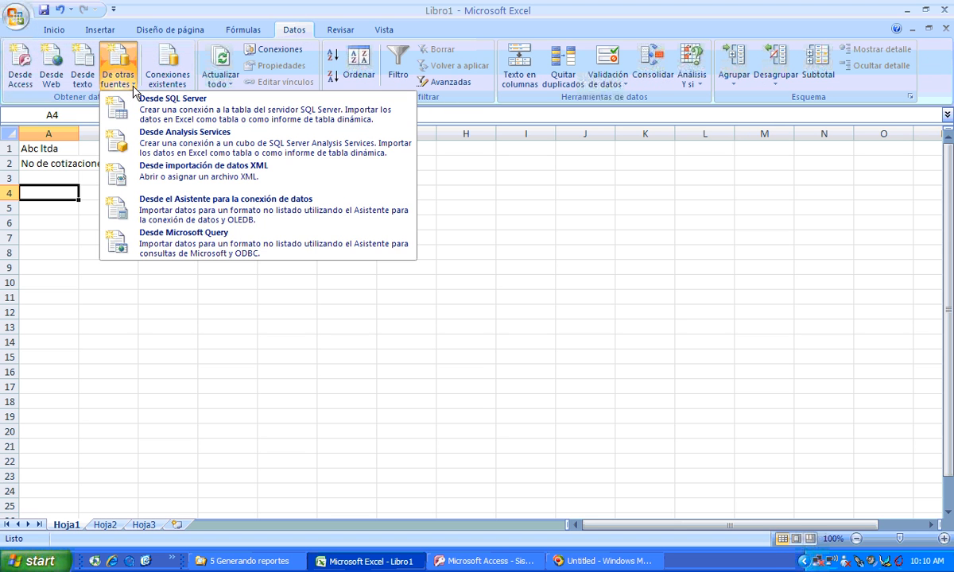
{"action": "left_click", "coordinate": [153, 244]}
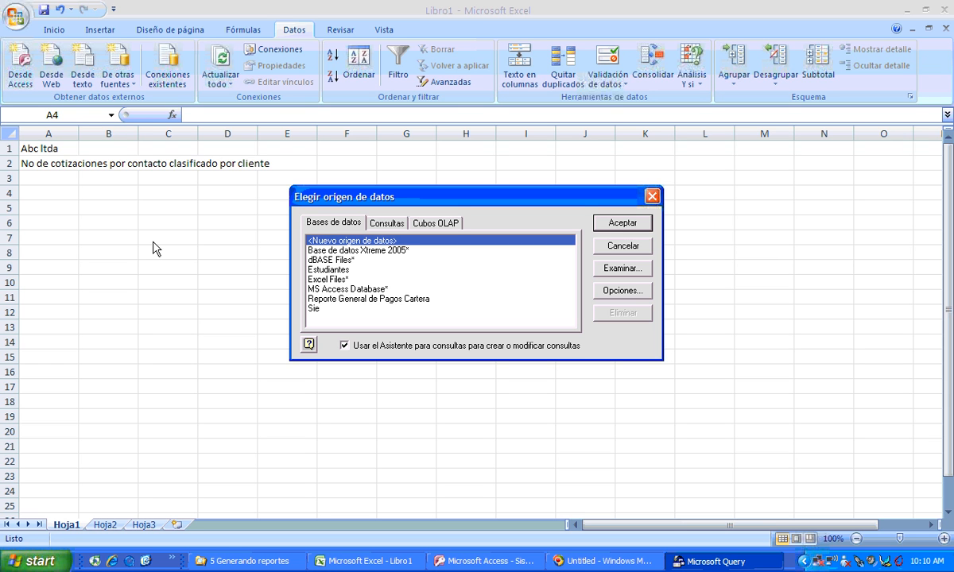
{"action": "left_click", "coordinate": [325, 289]}
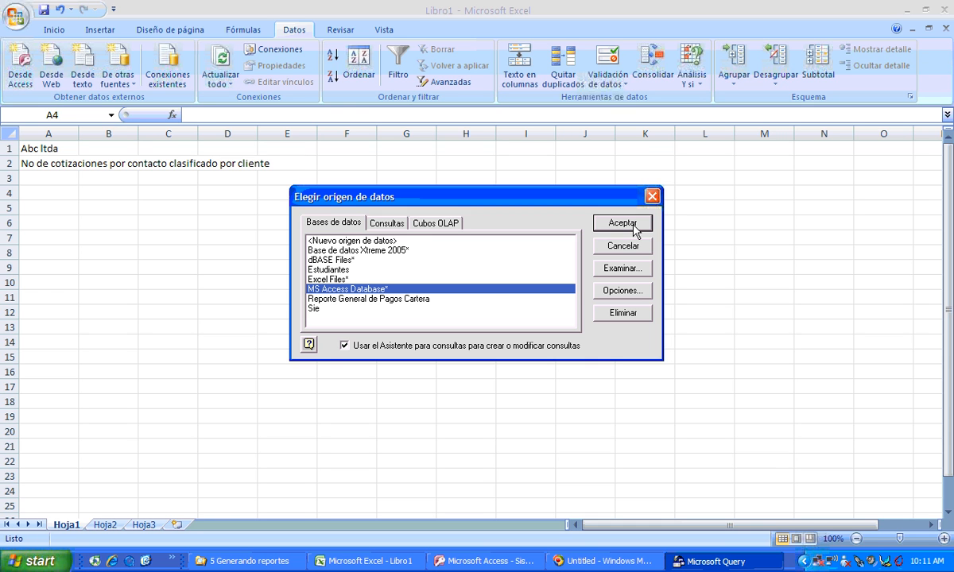
{"action": "left_click", "coordinate": [622, 223]}
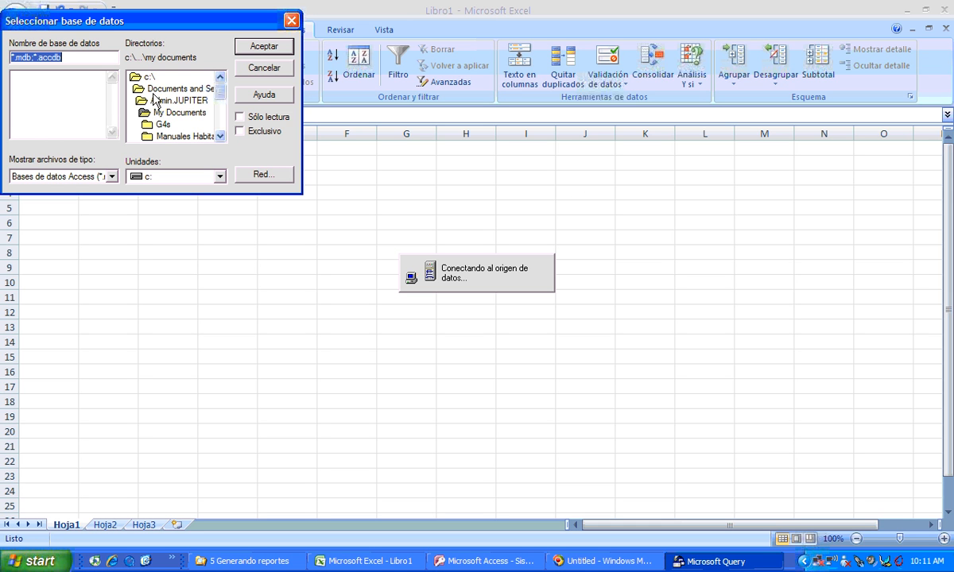
Open the Politecnico Gran folder inside My Documents in the database selection dialog
{"action": "left_click", "coordinate": [174, 113]}
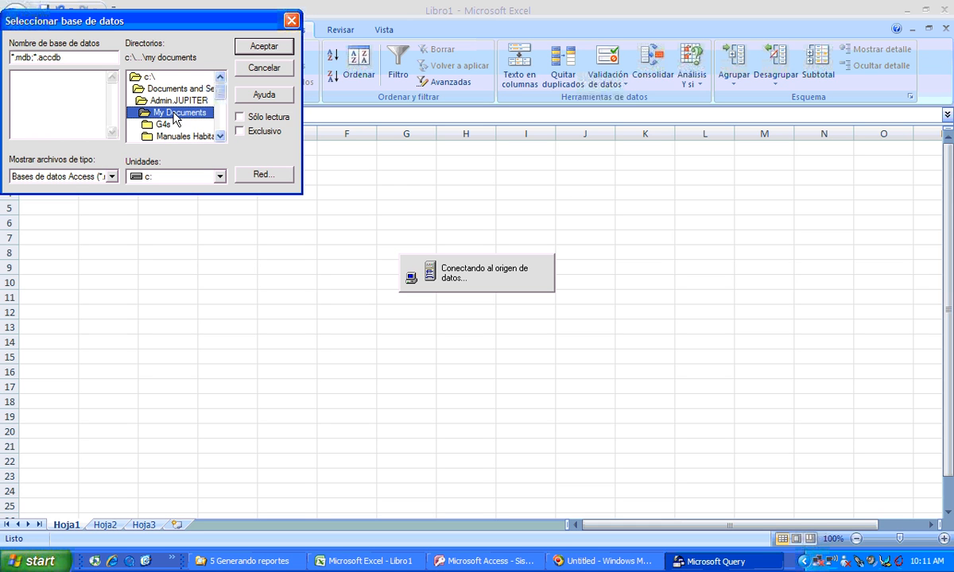
{"action": "left_click", "coordinate": [253, 47]}
{"action": "left_click", "coordinate": [212, 139]}
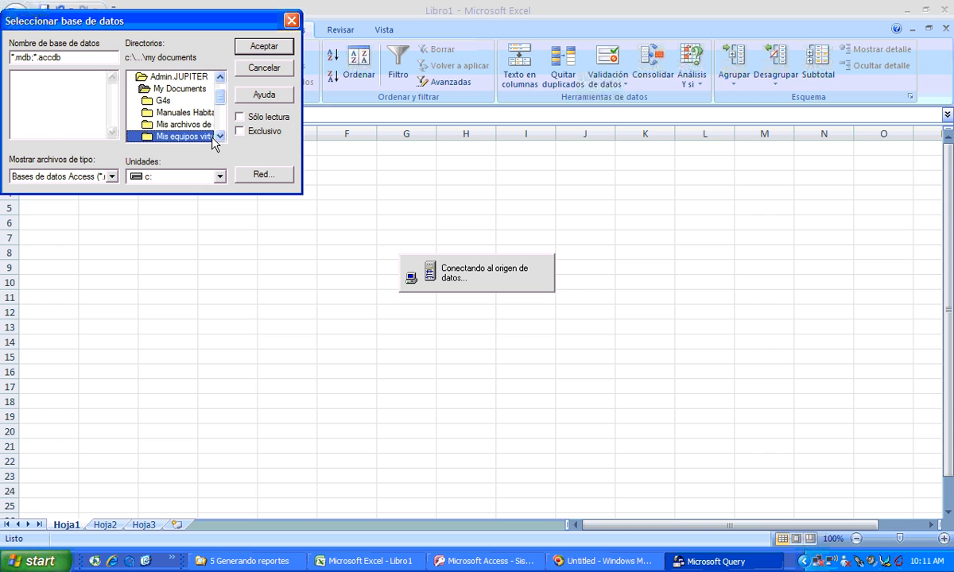
{"action": "left_click", "coordinate": [218, 137]}
{"action": "left_click", "coordinate": [218, 138]}
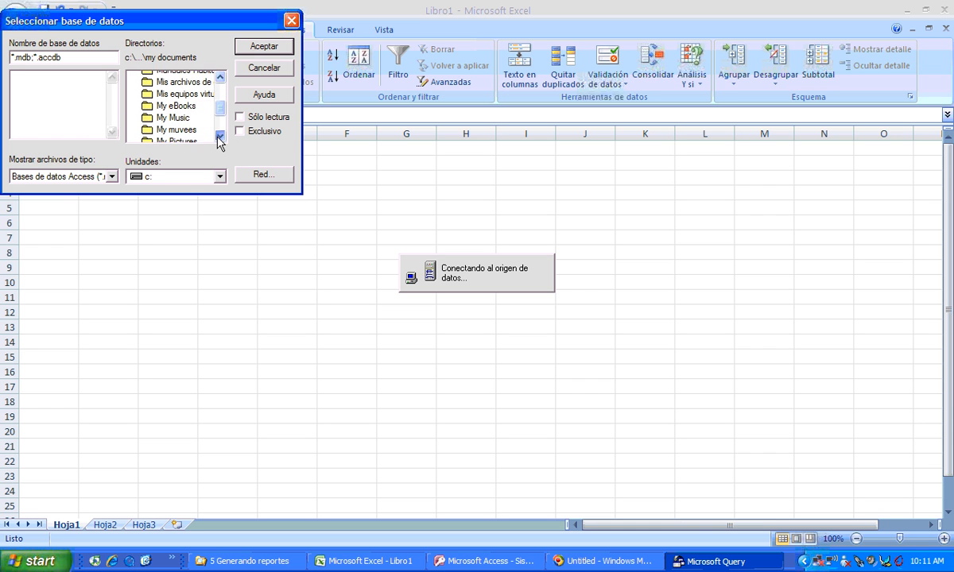
{"action": "left_click", "coordinate": [218, 137]}
{"action": "left_click", "coordinate": [219, 138]}
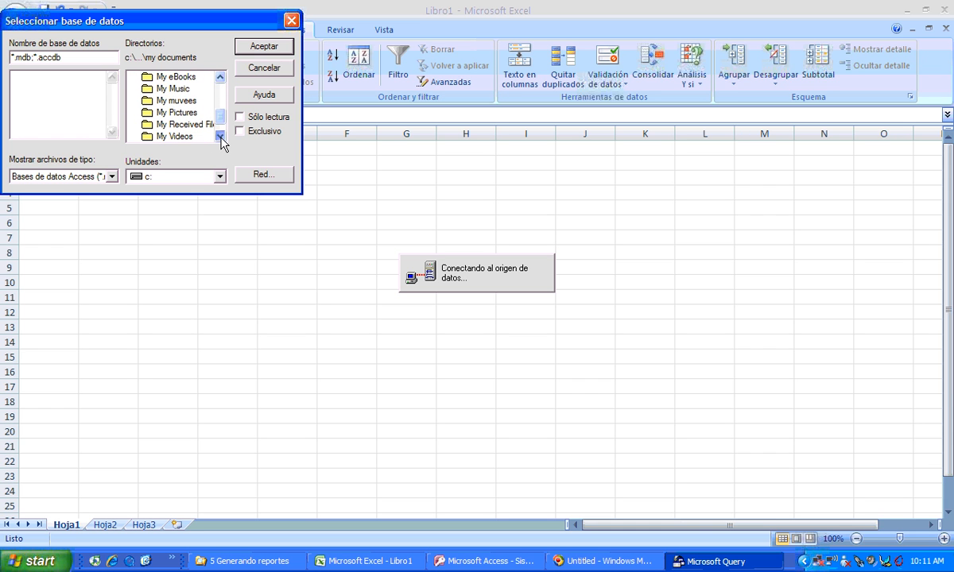
{"action": "left_click", "coordinate": [220, 137]}
{"action": "left_click", "coordinate": [219, 136]}
{"action": "left_click", "coordinate": [219, 136]}
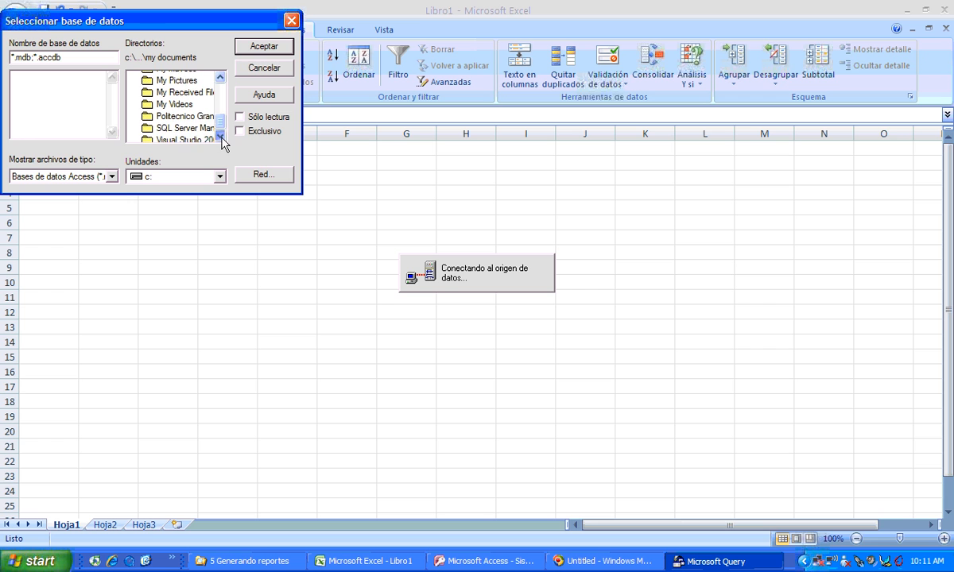
{"action": "left_click", "coordinate": [179, 113]}
{"action": "left_click", "coordinate": [260, 46]}
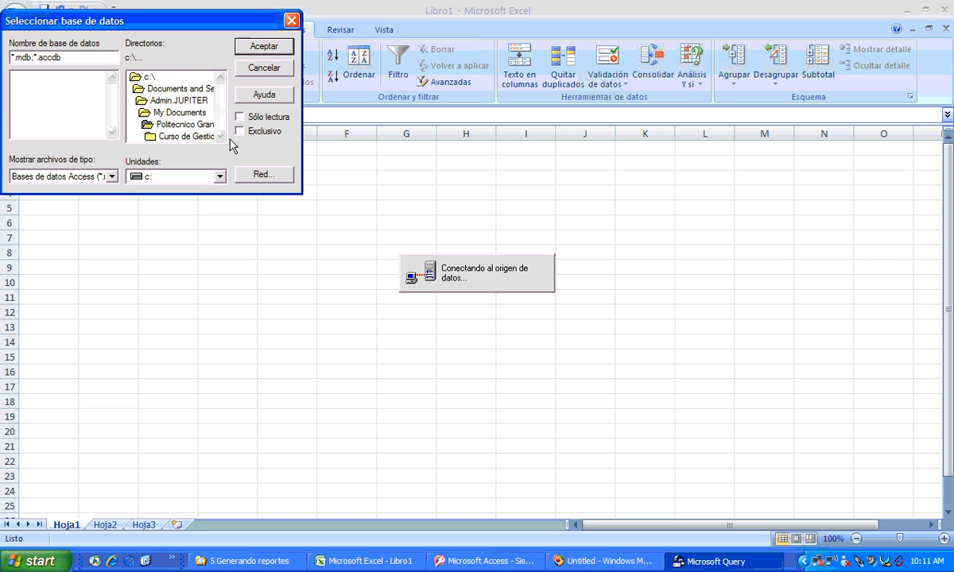
Browse through the Curso de Gestion and Material Academico folders to 5 Generando reportes and connect to the Sistema de Informacion demo.accdb database
{"action": "left_click", "coordinate": [189, 136]}
{"action": "left_click", "coordinate": [270, 49]}
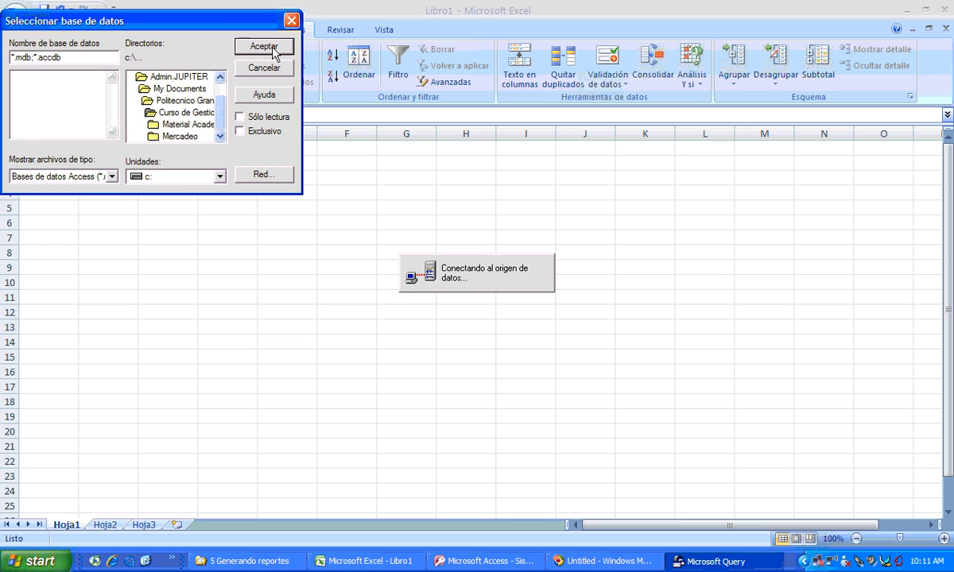
{"action": "left_click", "coordinate": [185, 125]}
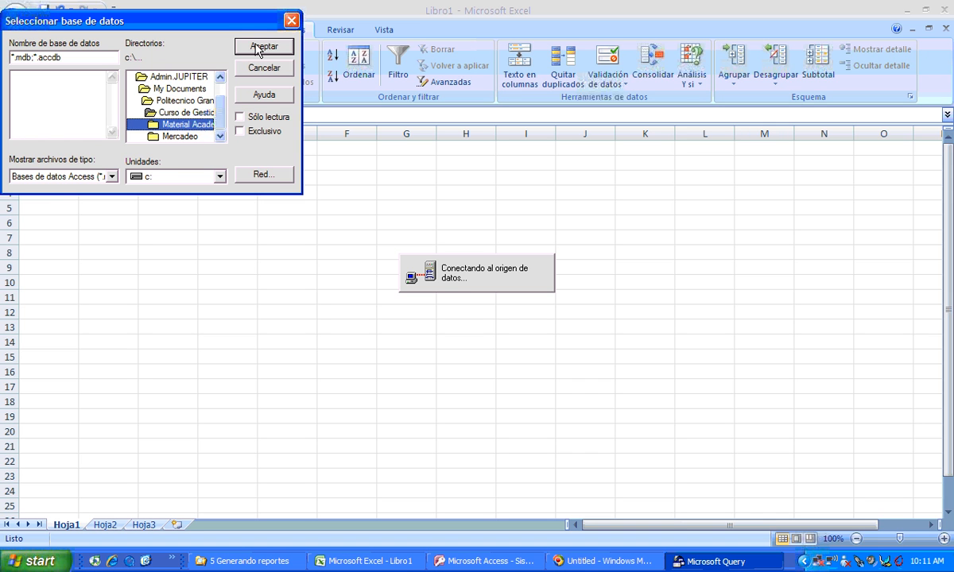
{"action": "left_click", "coordinate": [257, 48]}
{"action": "scroll", "coordinate": [221, 119], "scroll_direction": "down", "scroll_amount": 1}
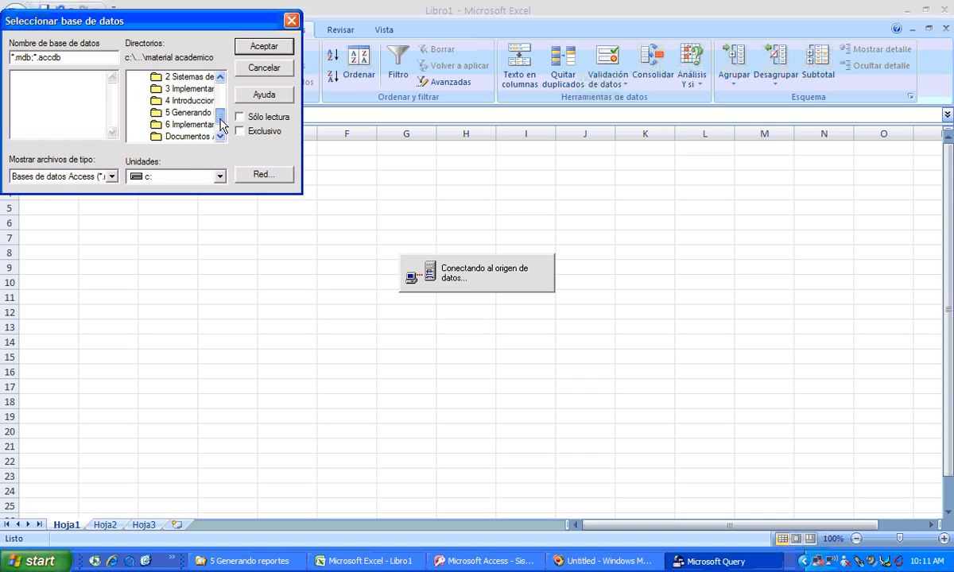
{"action": "scroll", "coordinate": [221, 119], "scroll_direction": "down", "scroll_amount": 1}
{"action": "left_click", "coordinate": [188, 89]}
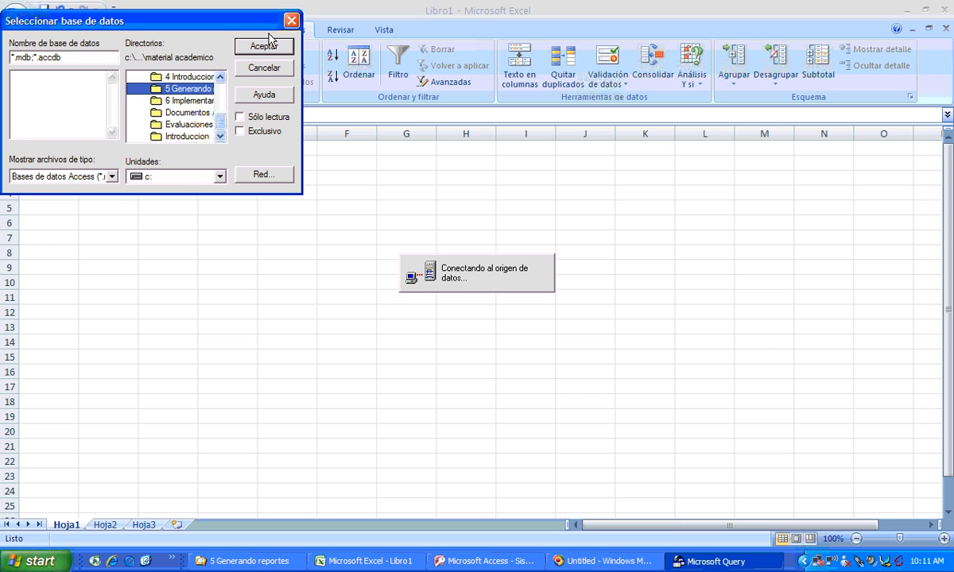
{"action": "left_click", "coordinate": [263, 45]}
{"action": "left_click", "coordinate": [59, 77]}
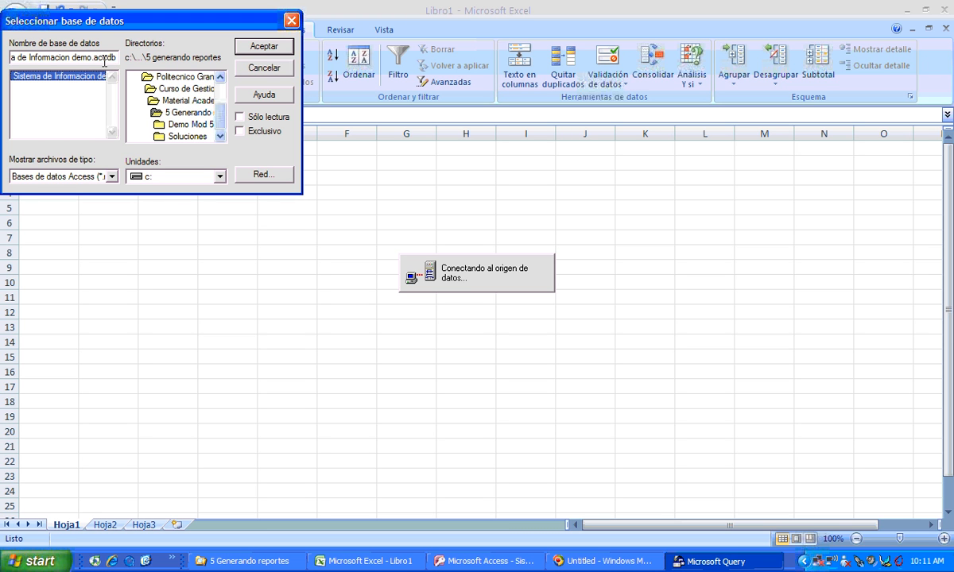
{"action": "left_click", "coordinate": [252, 47]}
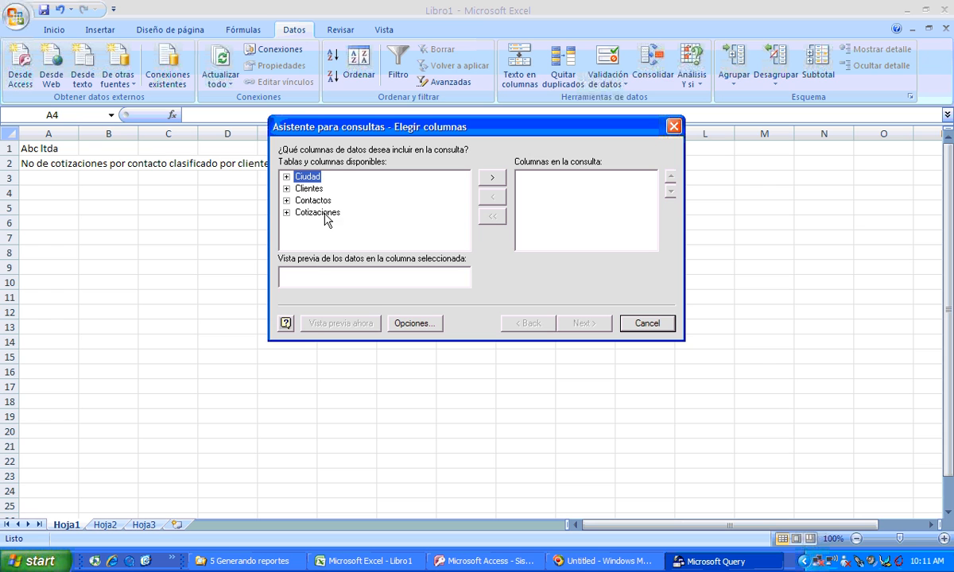
Add all columns of the Clientes, Ciudad and Contactos tables to the query and continue to Microsoft Query for joining them manually
{"action": "left_click", "coordinate": [319, 191]}
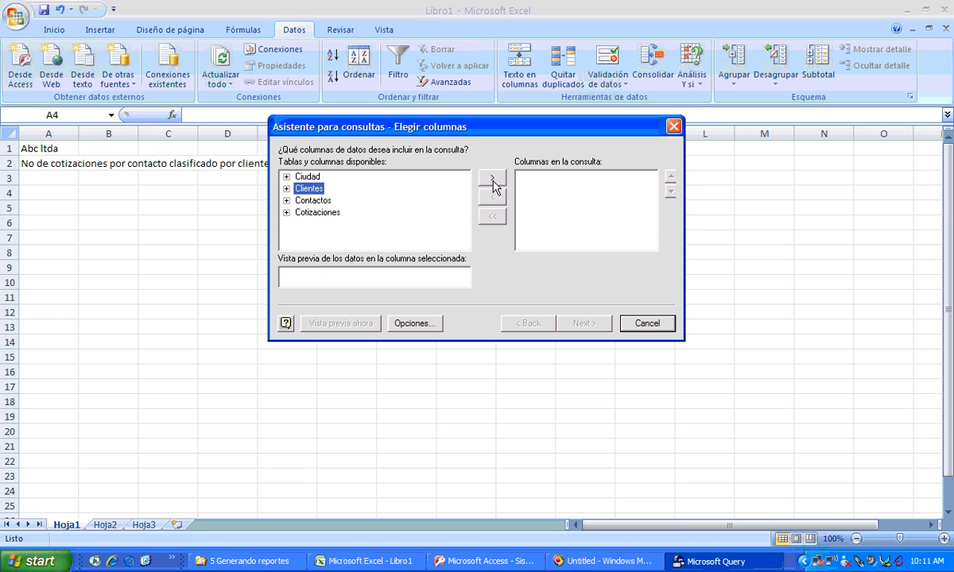
{"action": "left_click", "coordinate": [492, 177]}
{"action": "left_click", "coordinate": [302, 176]}
{"action": "left_click", "coordinate": [493, 178]}
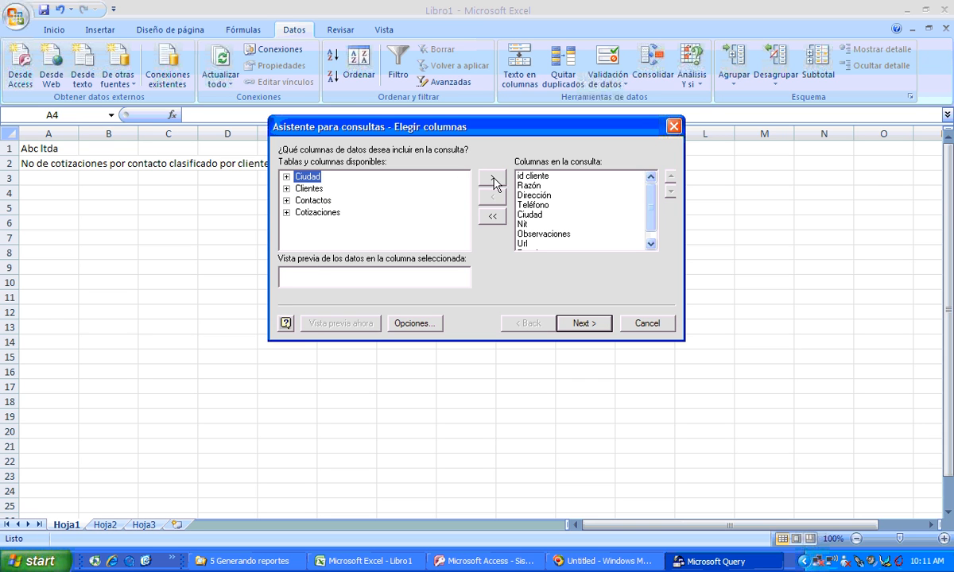
{"action": "left_click", "coordinate": [306, 201]}
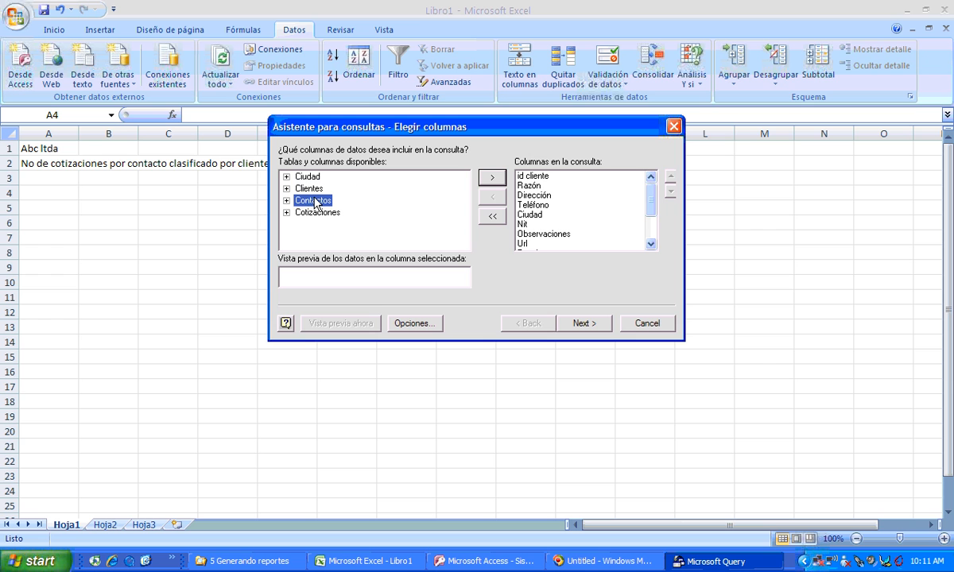
{"action": "left_click", "coordinate": [492, 181]}
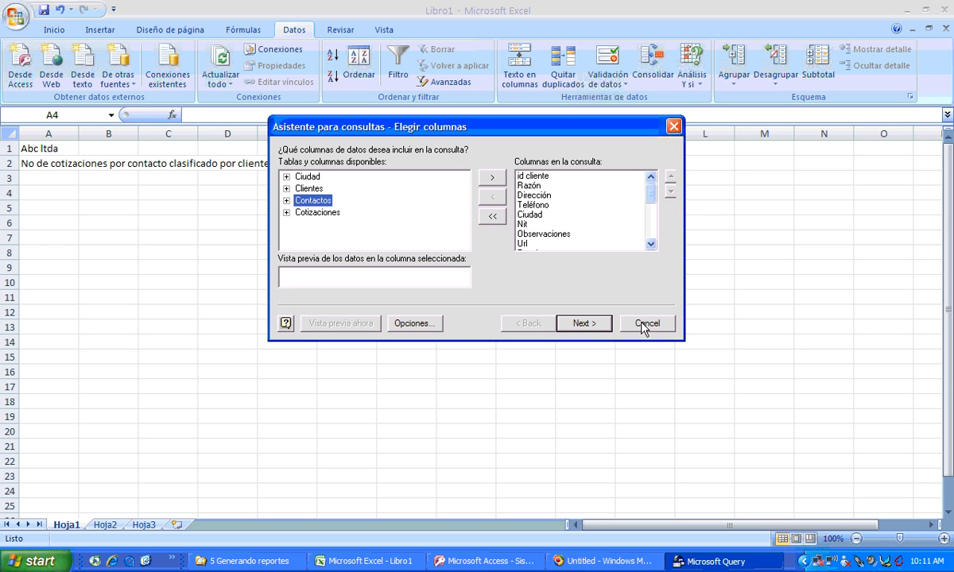
{"action": "left_click", "coordinate": [598, 325]}
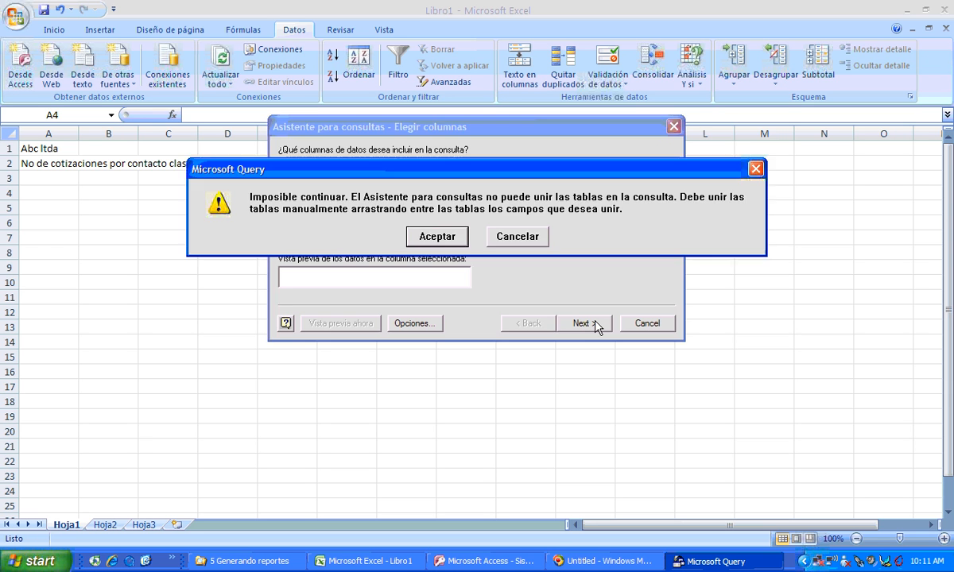
{"action": "left_click", "coordinate": [442, 232]}
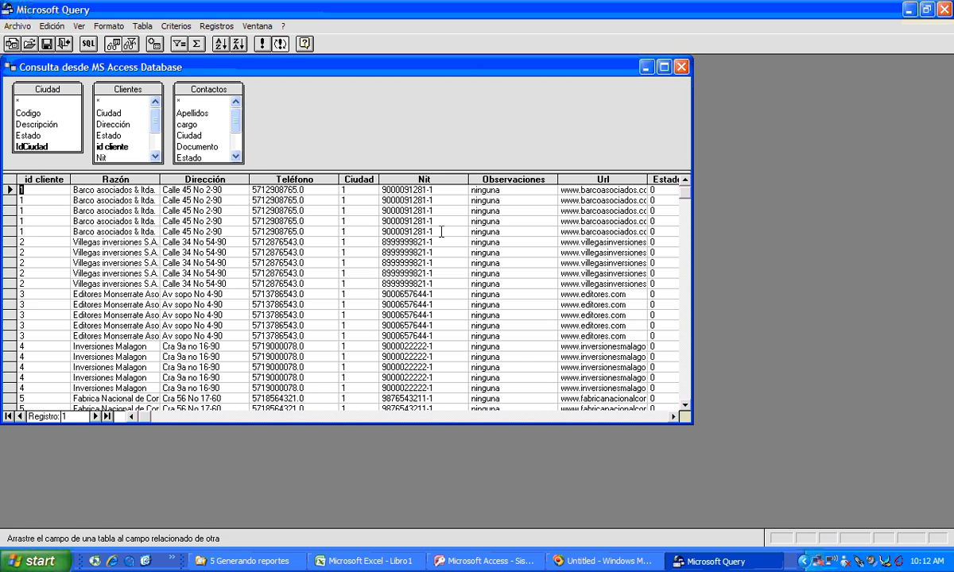
Maximize the query window with a taller table area and arrange the Clientes, Contactos and Ciudad tables side by side in that order
{"action": "left_click", "coordinate": [664, 68]}
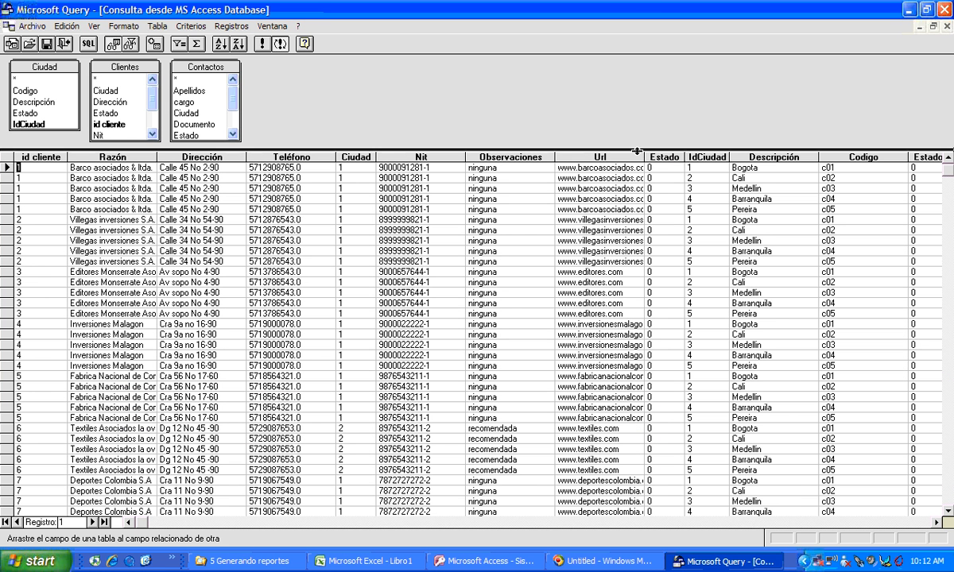
{"action": "left_click_drag", "start_coordinate": [636, 151], "coordinate": [602, 350]}
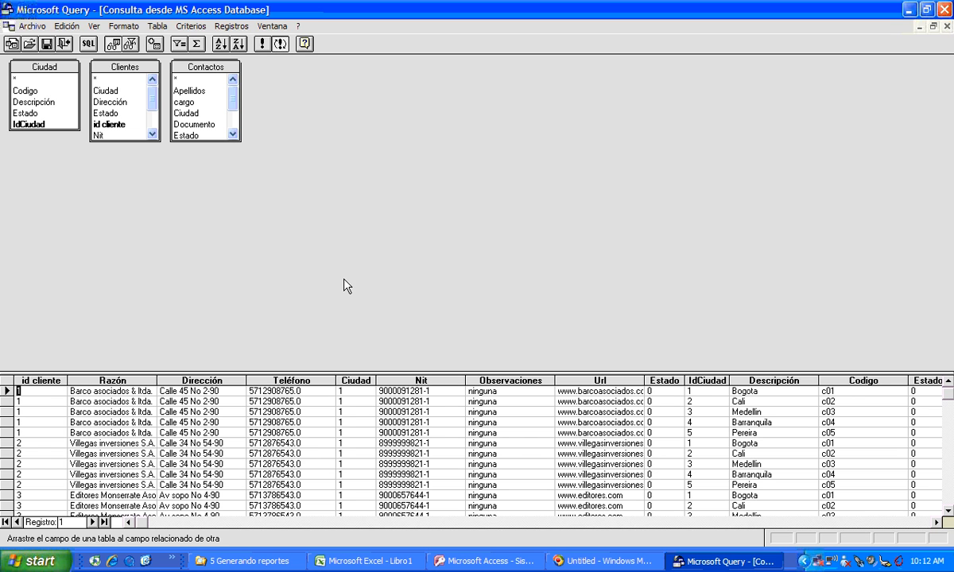
{"action": "left_click_drag", "start_coordinate": [195, 68], "coordinate": [356, 90]}
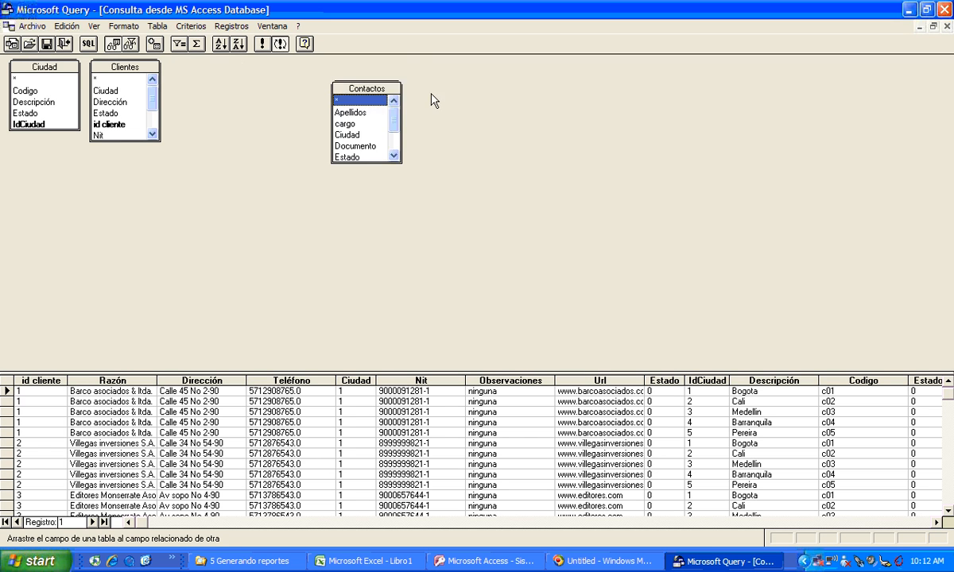
{"action": "left_click_drag", "start_coordinate": [432, 100], "coordinate": [431, 100]}
{"action": "left_click_drag", "start_coordinate": [103, 63], "coordinate": [220, 122]}
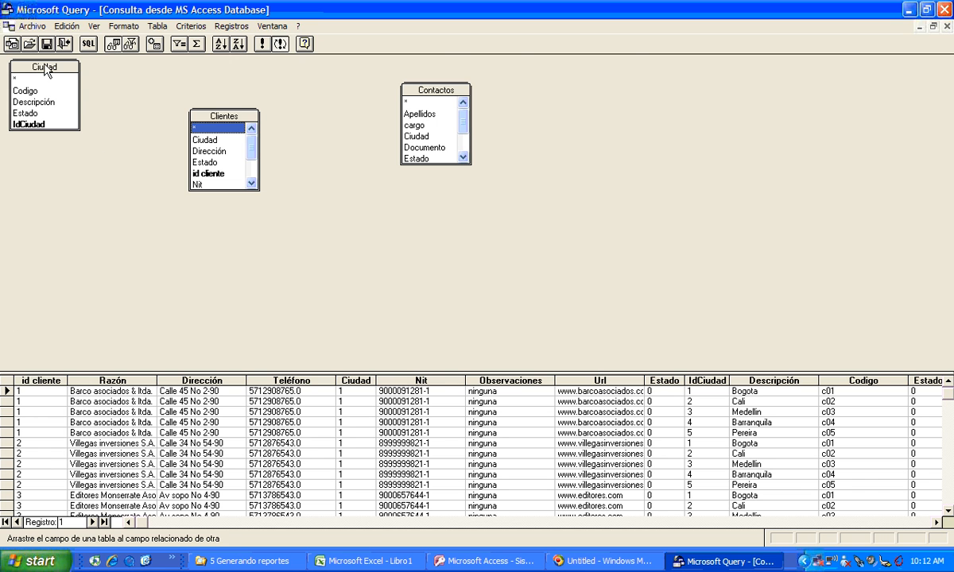
{"action": "left_click_drag", "start_coordinate": [48, 66], "coordinate": [605, 67]}
{"action": "left_click_drag", "start_coordinate": [424, 86], "coordinate": [315, 70]}
{"action": "left_click_drag", "start_coordinate": [602, 69], "coordinate": [458, 96]}
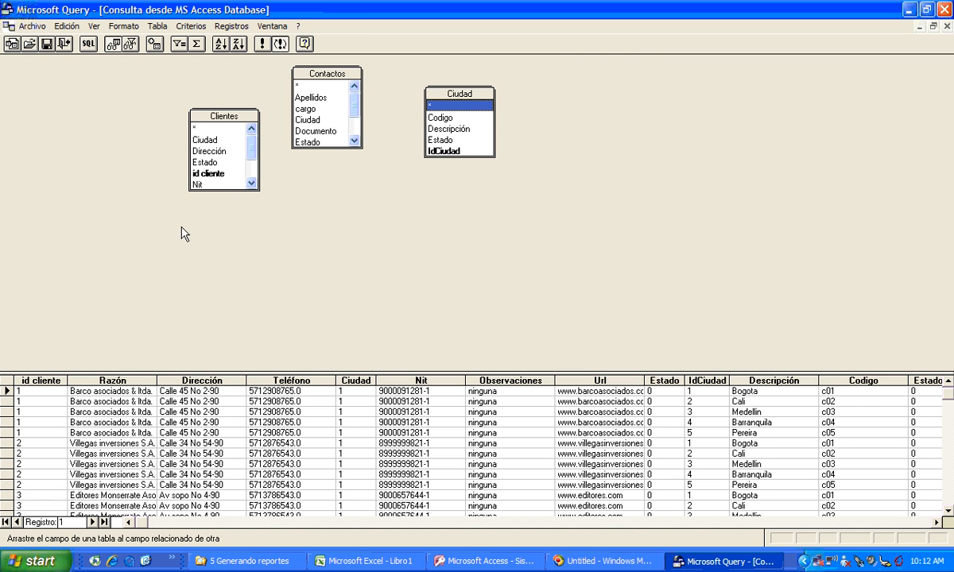
Lengthen the Clientes and Contactos table boxes enough to show all their fields without scrolling
{"action": "left_click", "coordinate": [219, 188]}
{"action": "left_click_drag", "start_coordinate": [220, 188], "coordinate": [219, 255]}
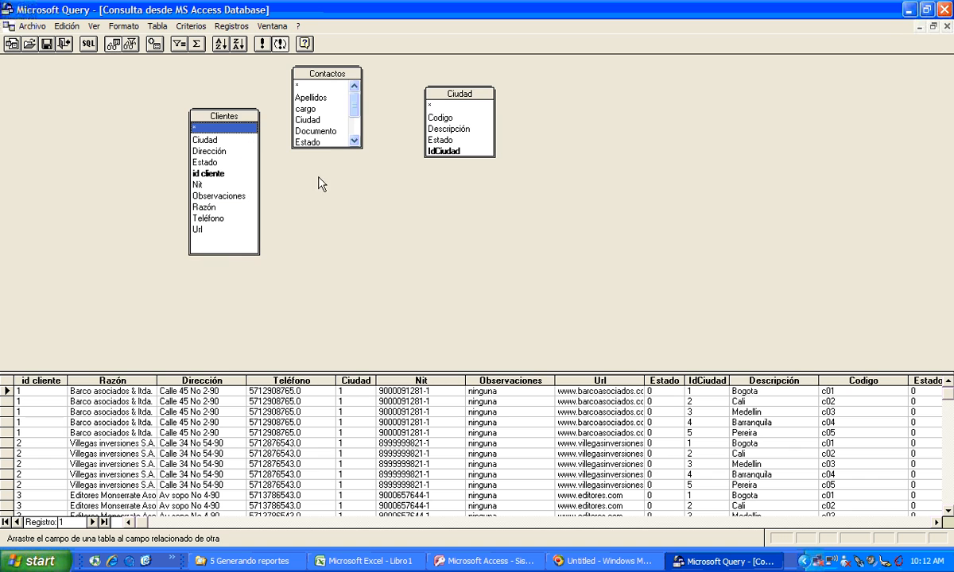
{"action": "left_click_drag", "start_coordinate": [327, 148], "coordinate": [329, 242]}
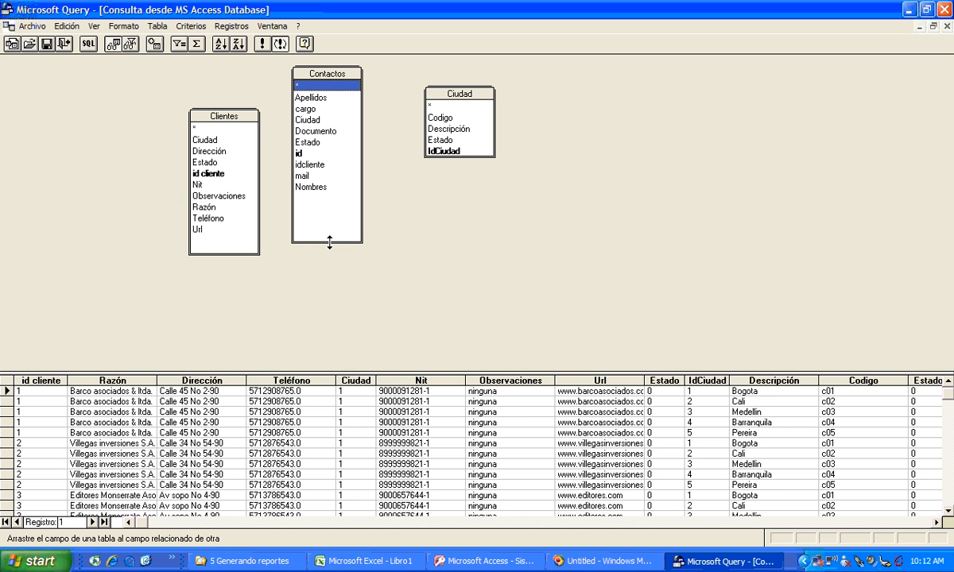
Join the Clientes table to the Contactos table by linking id cliente to idcliente
{"action": "left_click", "coordinate": [219, 174]}
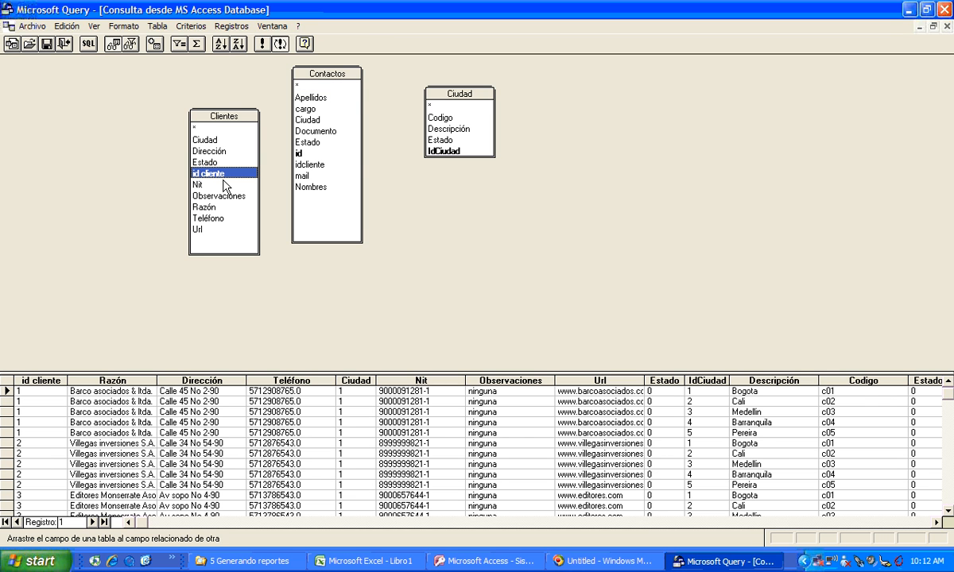
{"action": "left_click", "coordinate": [321, 165]}
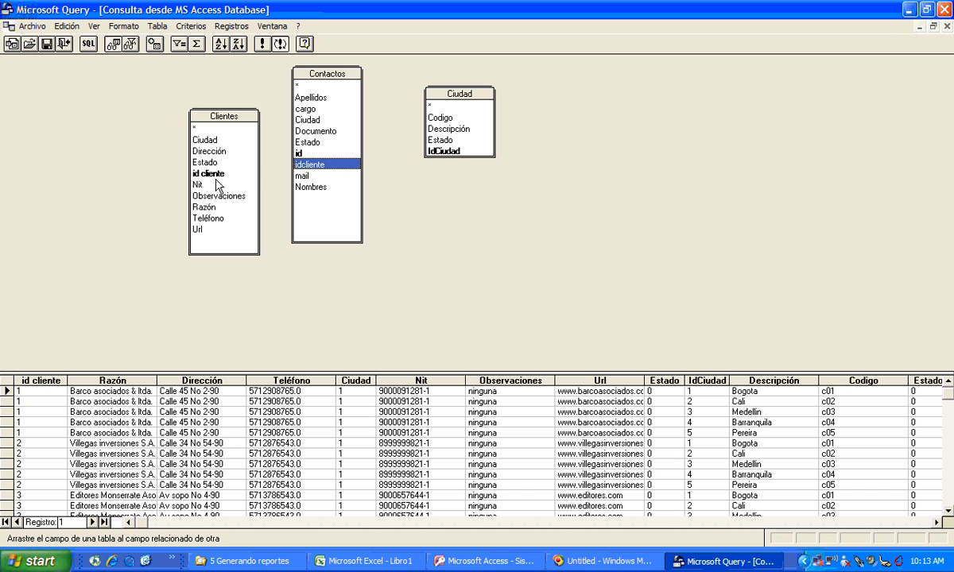
{"action": "left_click", "coordinate": [218, 183]}
{"action": "left_click", "coordinate": [219, 173]}
{"action": "left_click", "coordinate": [332, 166]}
{"action": "left_click", "coordinate": [212, 173]}
{"action": "left_click", "coordinate": [325, 165]}
{"action": "left_click", "coordinate": [208, 173]}
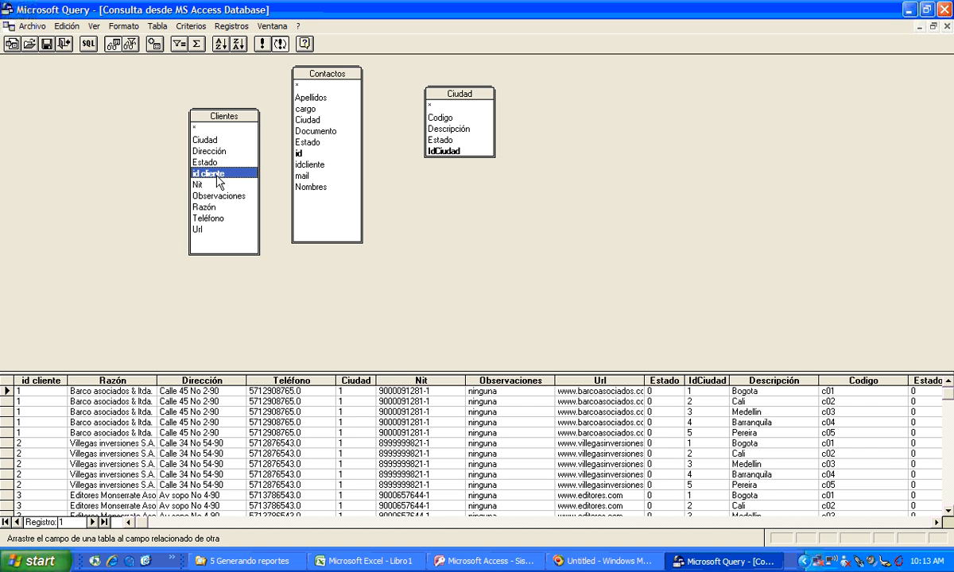
{"action": "left_click_drag", "start_coordinate": [217, 176], "coordinate": [306, 164]}
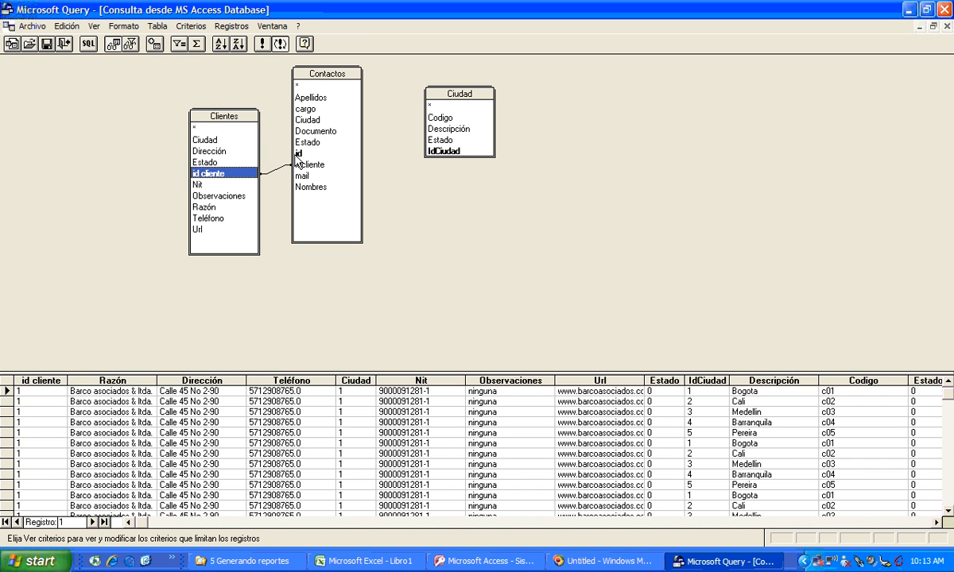
Join the Contactos table to the Ciudad table by linking the Ciudad field to IdCiudad
{"action": "left_click", "coordinate": [300, 120]}
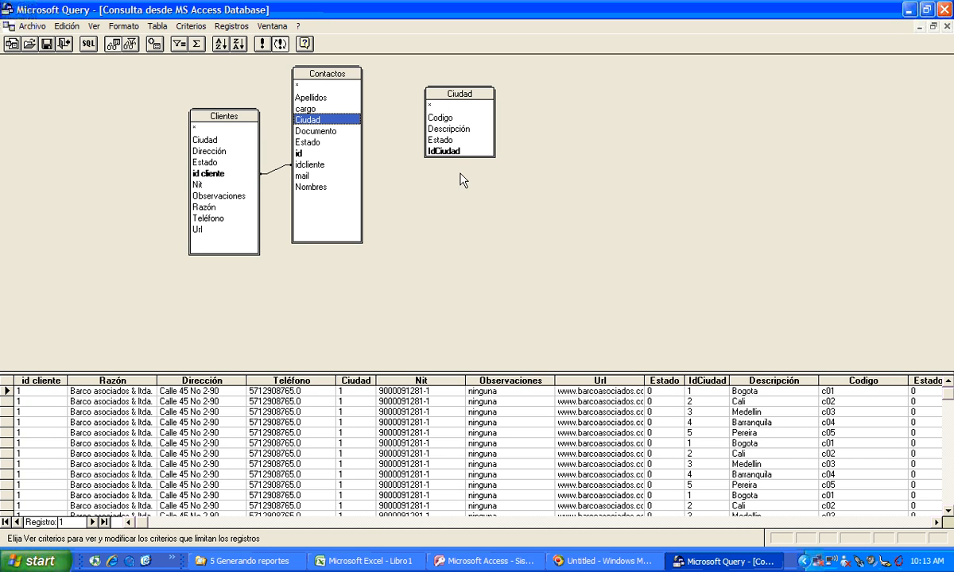
{"action": "left_click", "coordinate": [435, 150]}
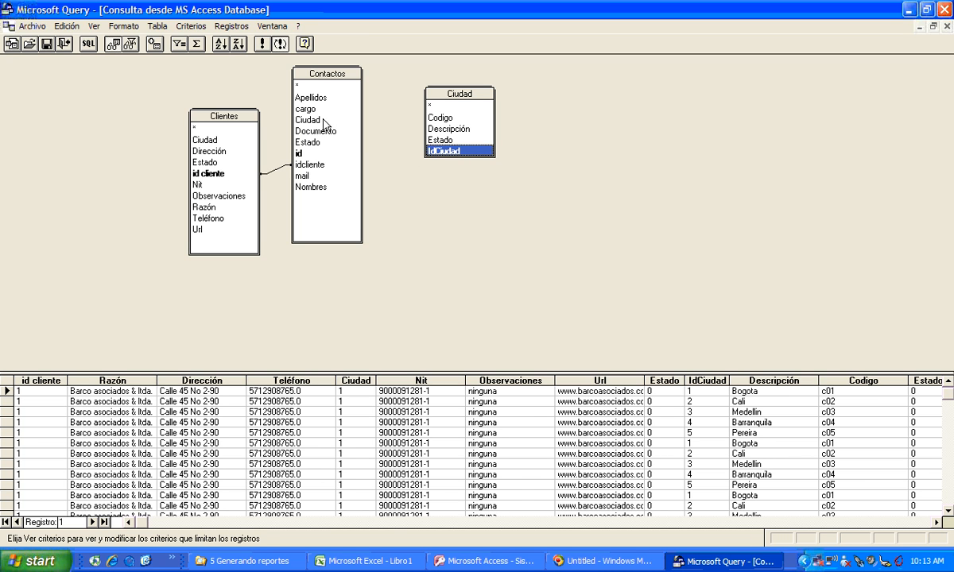
{"action": "left_click_drag", "start_coordinate": [306, 120], "coordinate": [454, 155]}
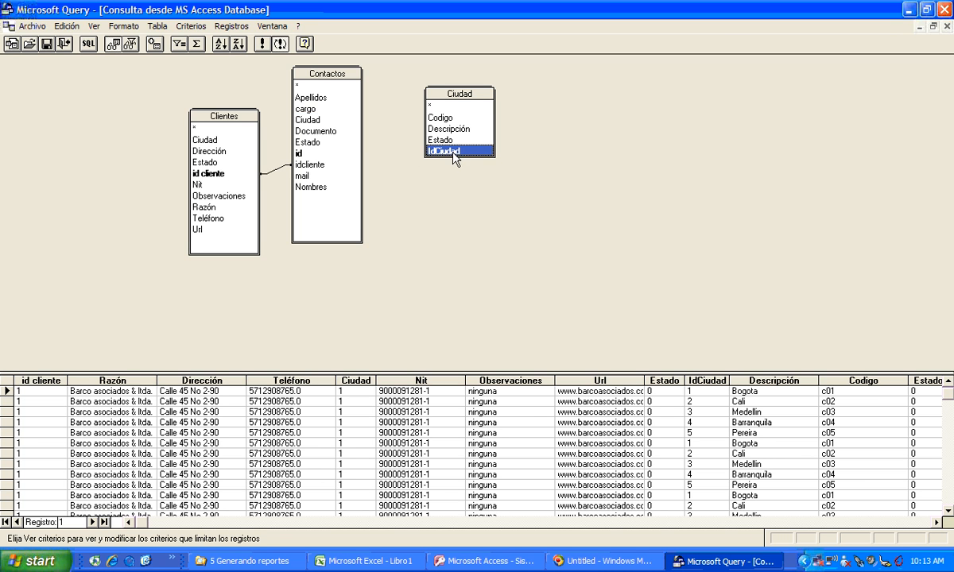
{"action": "left_click", "coordinate": [307, 121]}
{"action": "left_click_drag", "start_coordinate": [307, 124], "coordinate": [435, 151]}
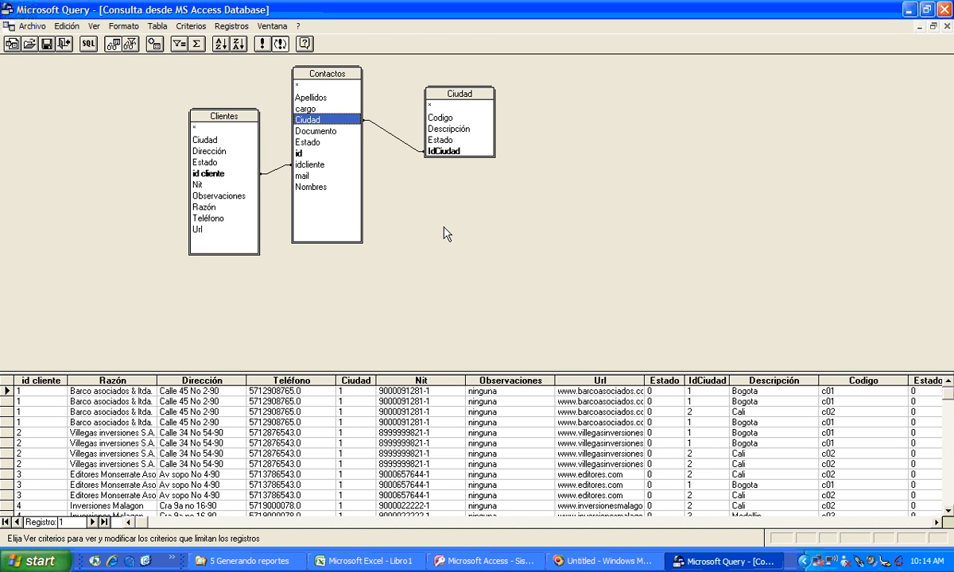
Add the Cotizaciones table to the query and place its lengthened box beneath the Ciudad table
{"action": "left_click", "coordinate": [373, 564]}
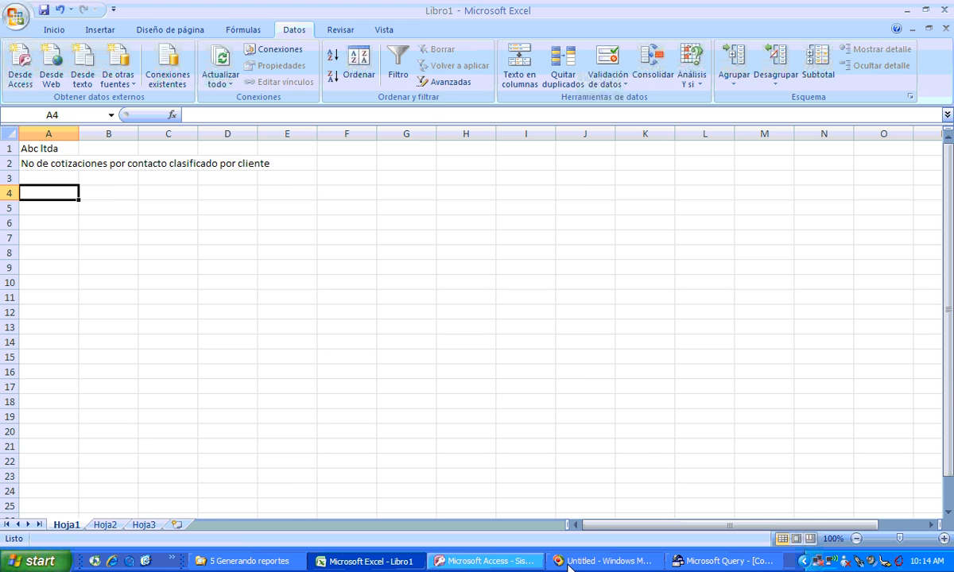
{"action": "left_click", "coordinate": [406, 564]}
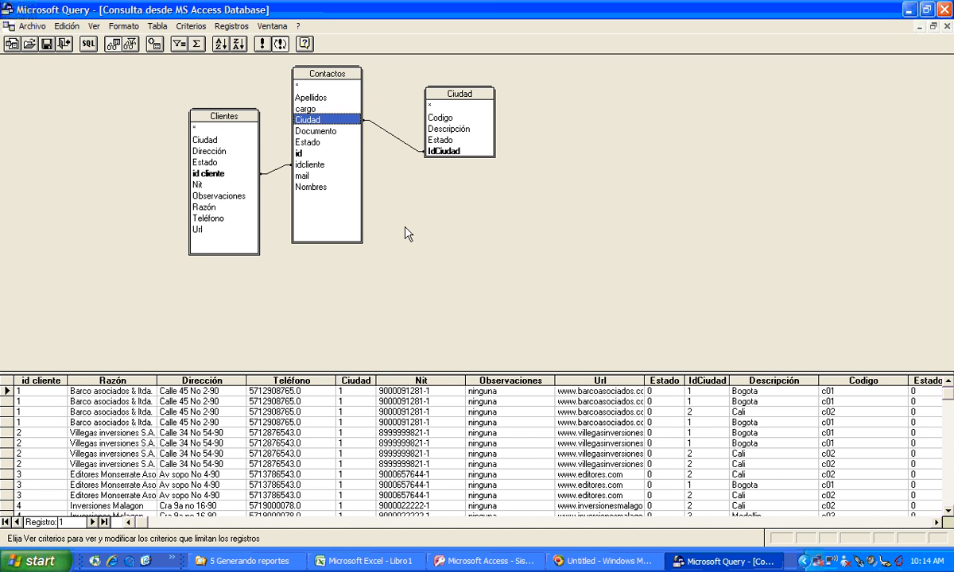
{"action": "left_click", "coordinate": [154, 45]}
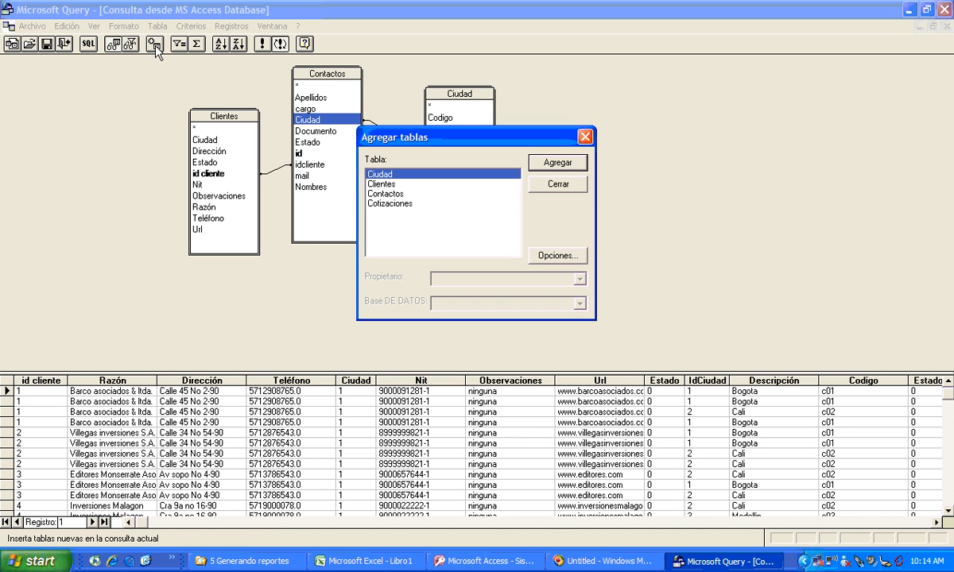
{"action": "left_click", "coordinate": [413, 205]}
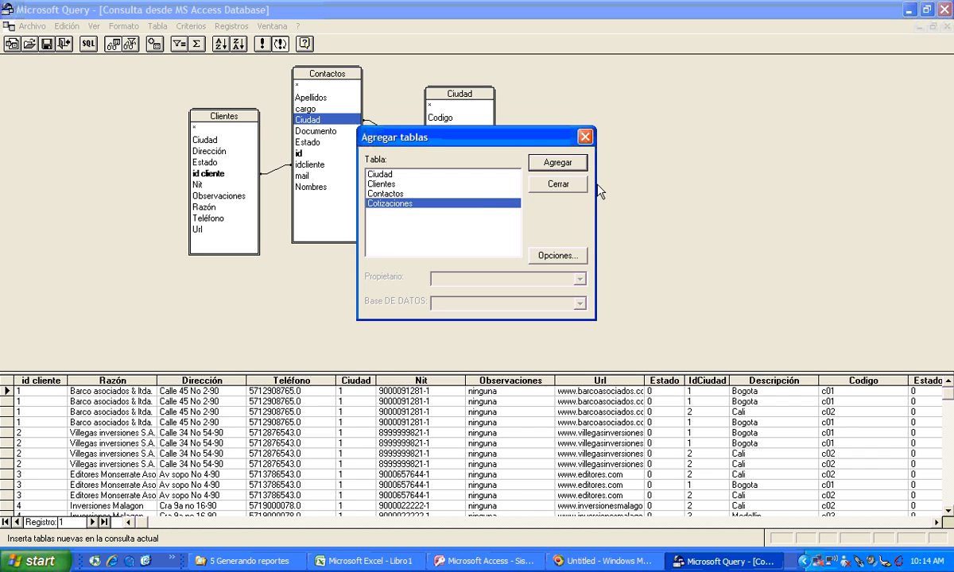
{"action": "left_click", "coordinate": [558, 163]}
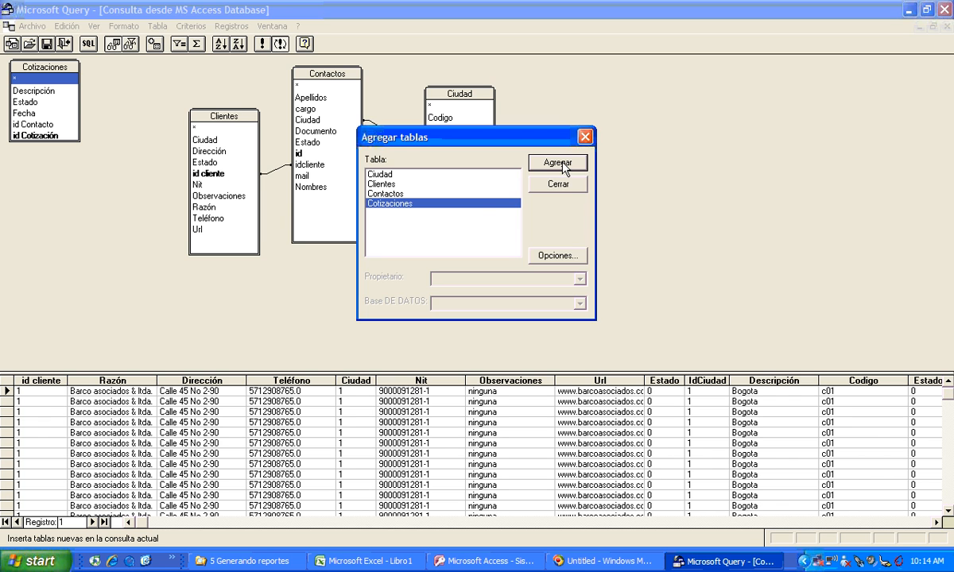
{"action": "left_click", "coordinate": [559, 186]}
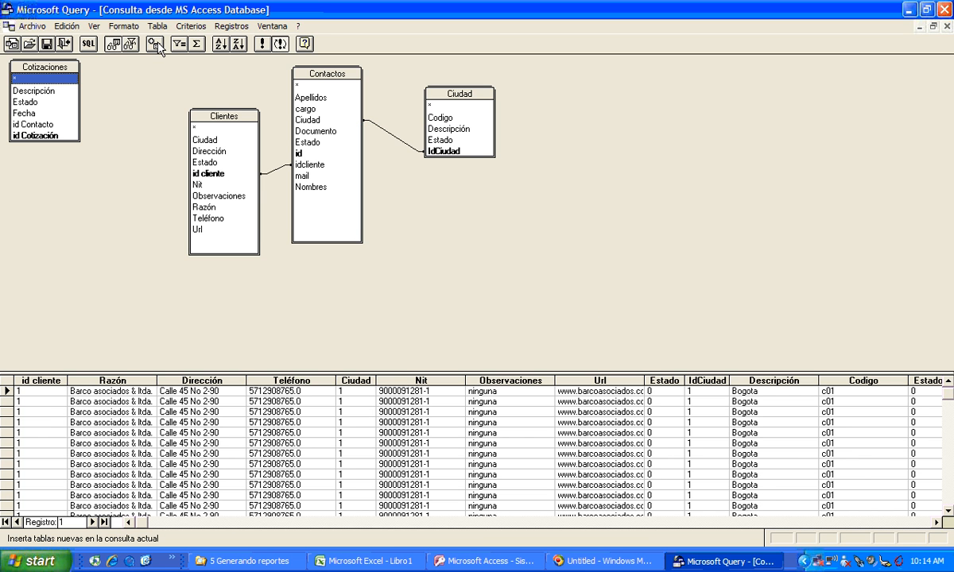
{"action": "left_click_drag", "start_coordinate": [57, 70], "coordinate": [480, 188]}
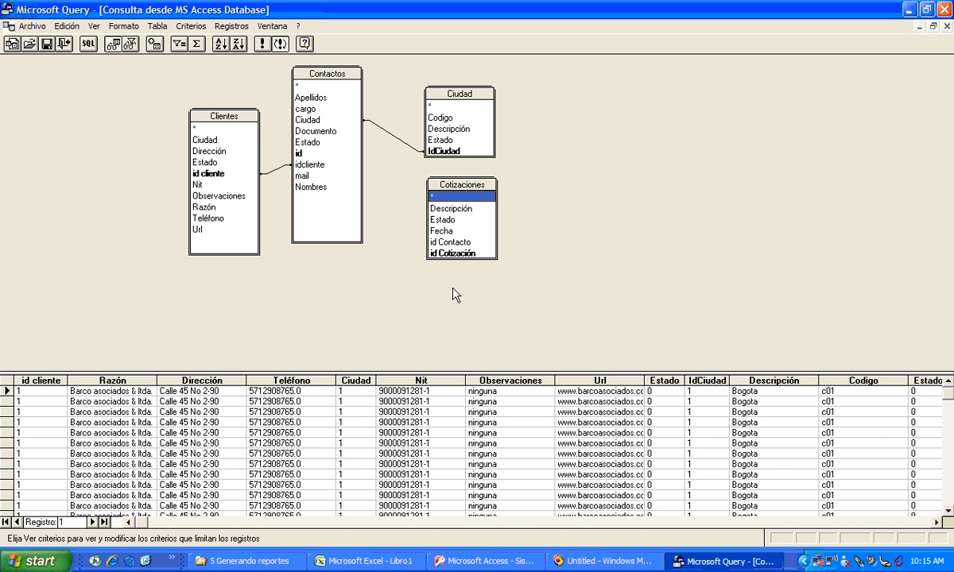
{"action": "left_click_drag", "start_coordinate": [458, 262], "coordinate": [456, 304]}
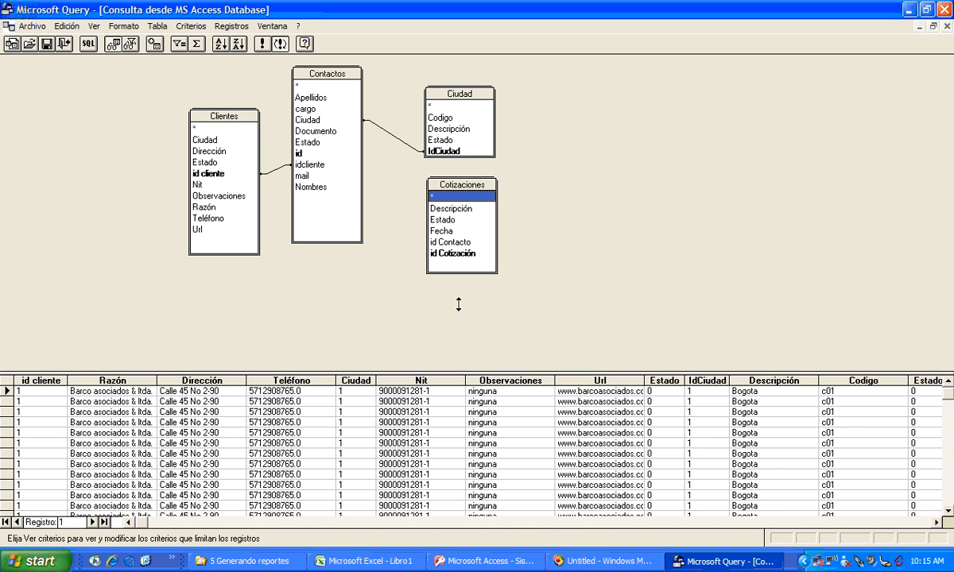
Join the Contactos table to the Cotizaciones table by linking id to id Cotización
{"action": "left_click", "coordinate": [449, 242]}
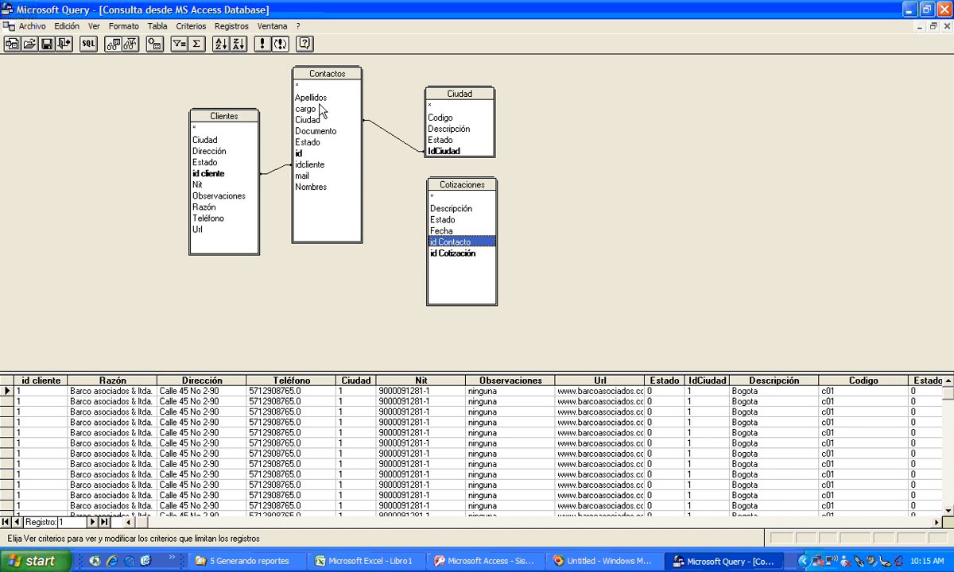
{"action": "left_click", "coordinate": [306, 155]}
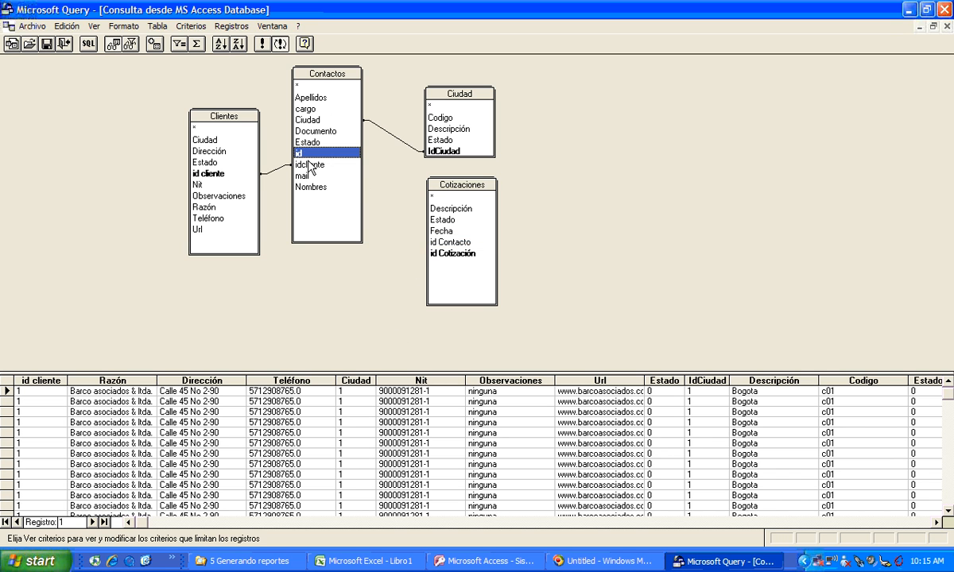
{"action": "left_click", "coordinate": [449, 242]}
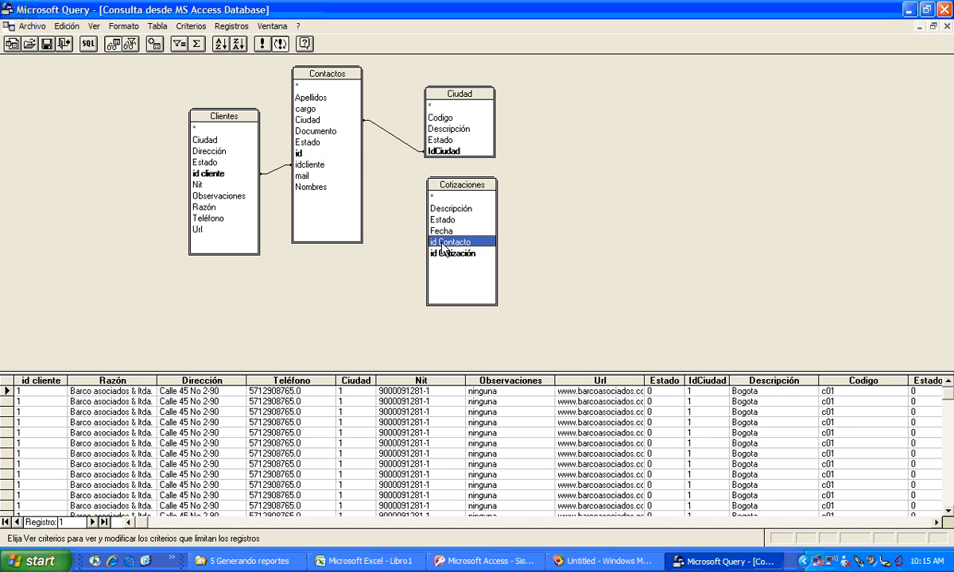
{"action": "left_click", "coordinate": [308, 155]}
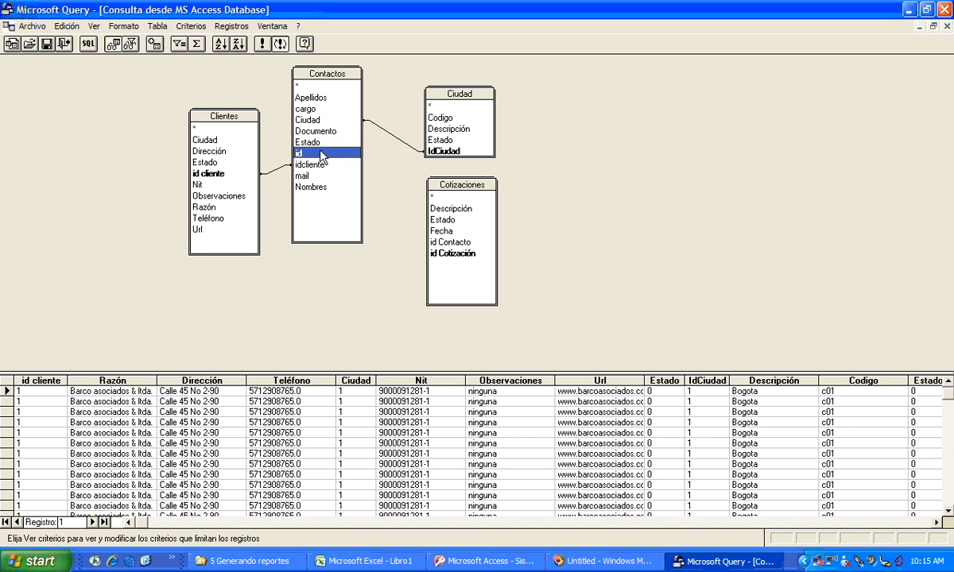
{"action": "left_click_drag", "start_coordinate": [320, 153], "coordinate": [458, 253]}
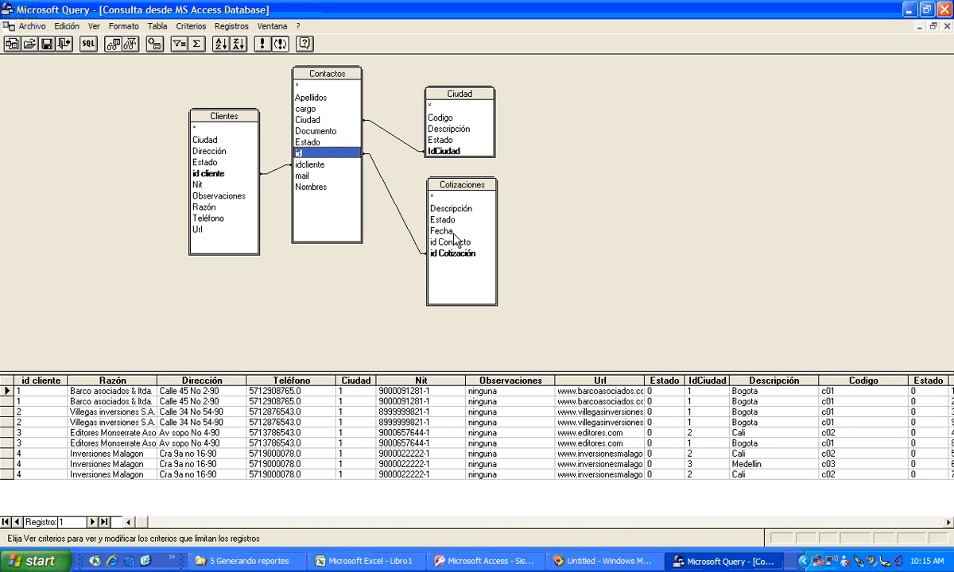
Return the query data to Excel as a PivotTable report placed at cell A4 of the existing worksheet
{"action": "left_click", "coordinate": [31, 26]}
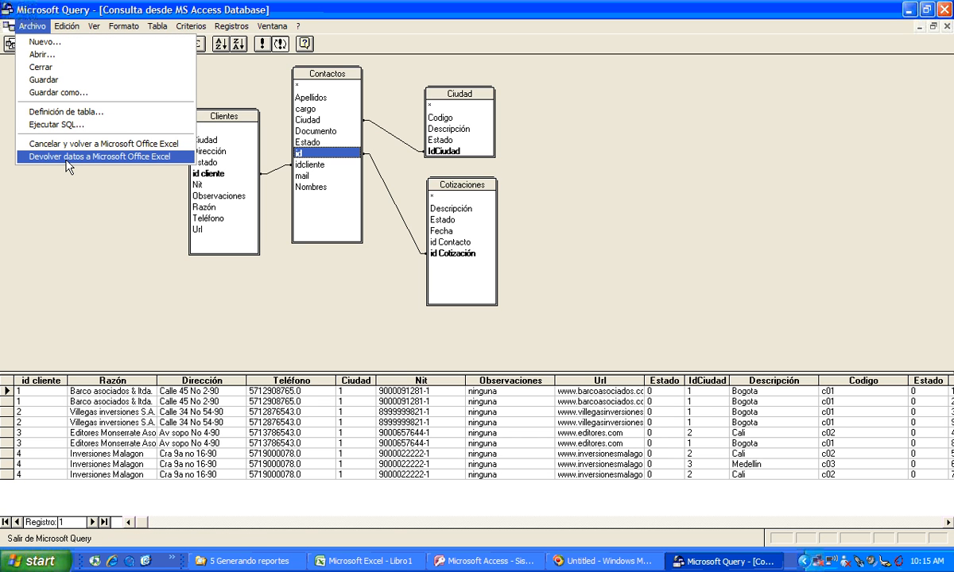
{"action": "left_click", "coordinate": [68, 156]}
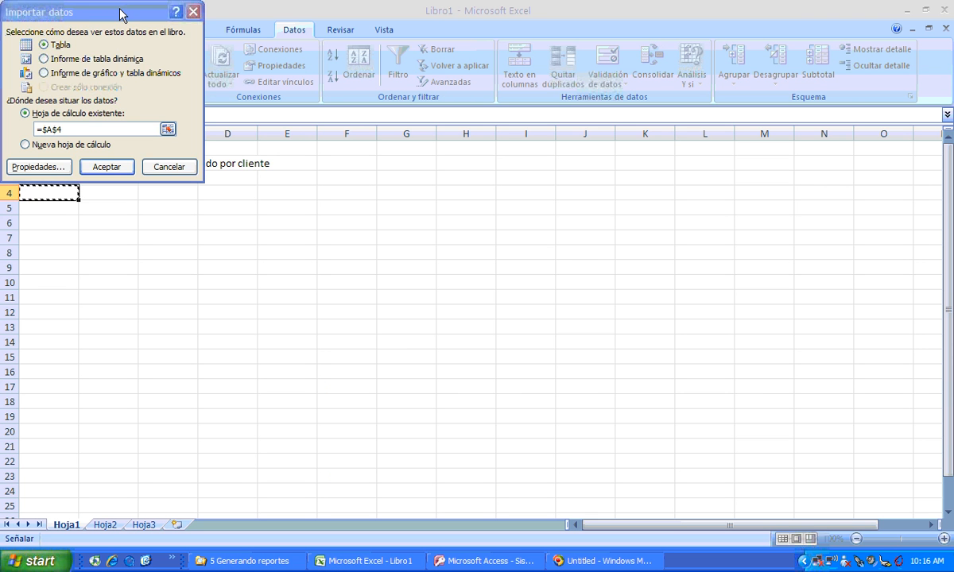
{"action": "left_click_drag", "start_coordinate": [121, 14], "coordinate": [568, 157]}
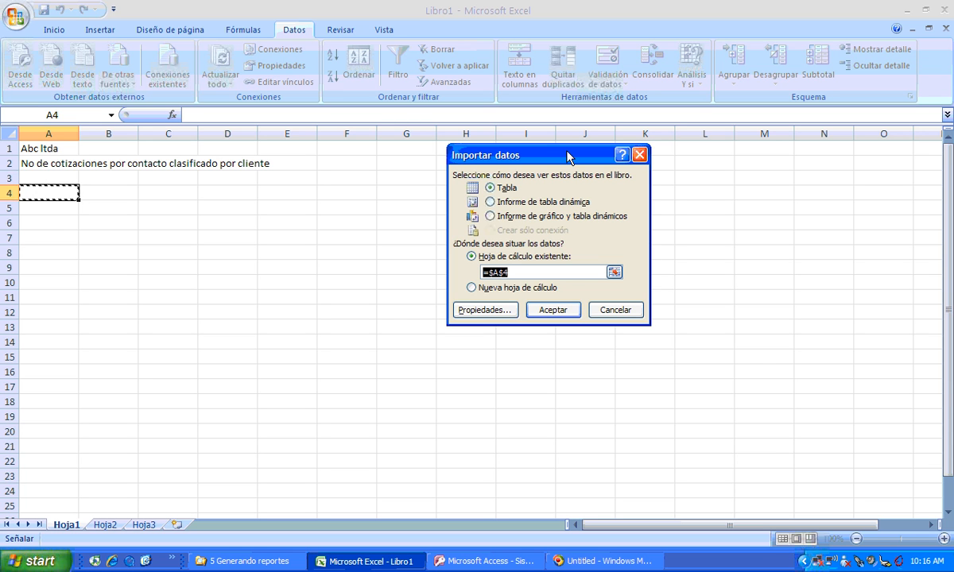
{"action": "left_click", "coordinate": [501, 202]}
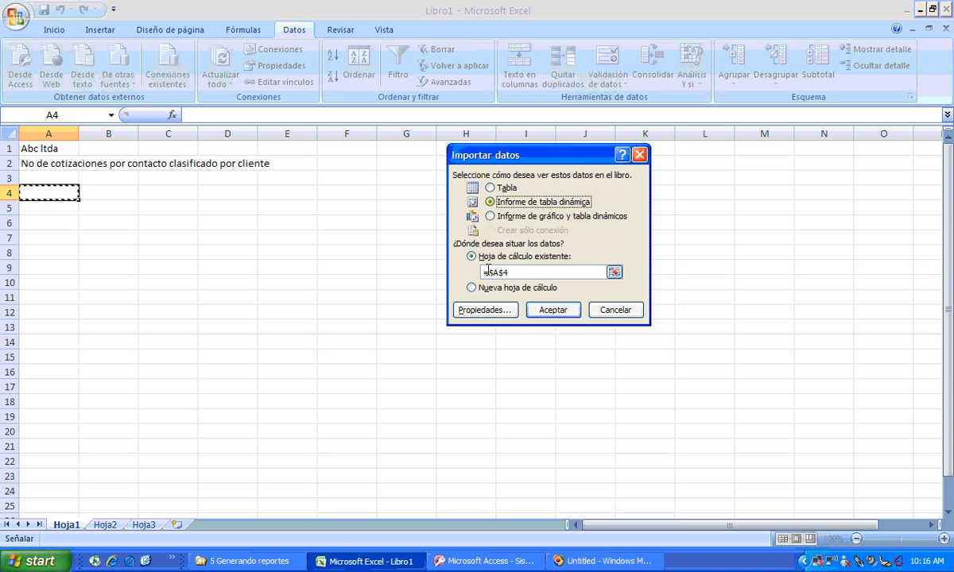
{"action": "left_click", "coordinate": [536, 314]}
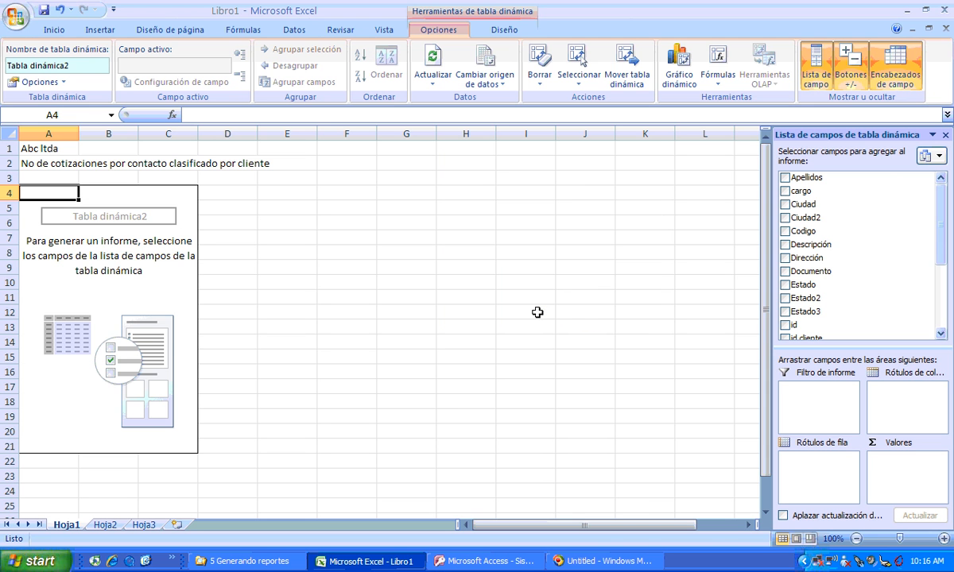